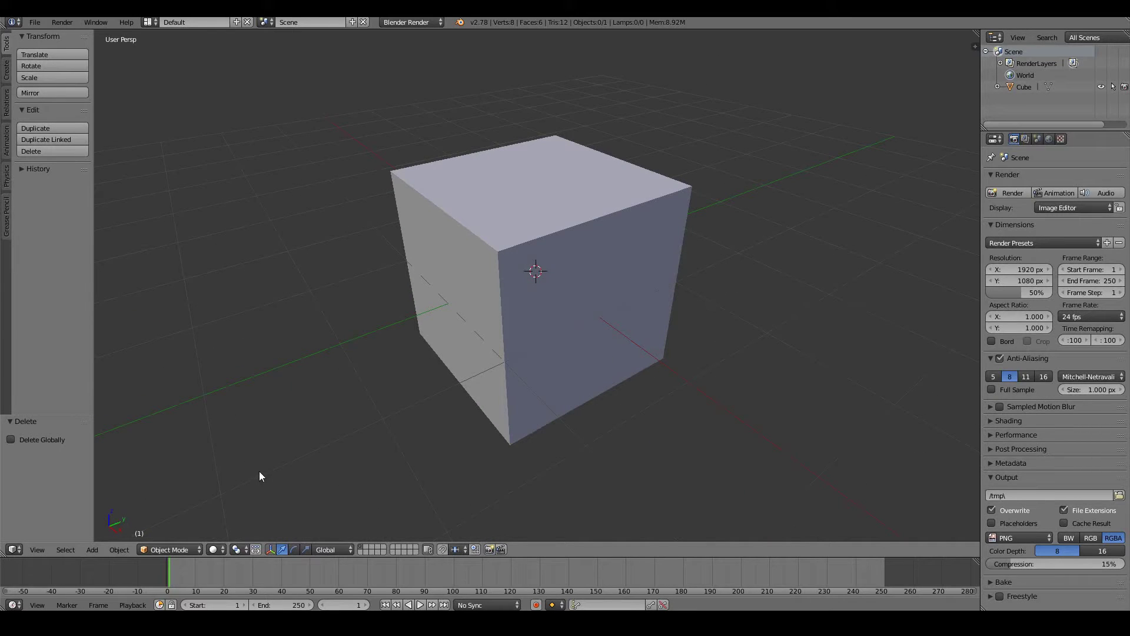
# Step: Select the cube and switch it to Sculpt Mode
pyautogui.moveTo(228, 311); pyautogui.dragTo(249, 307, button='middle')
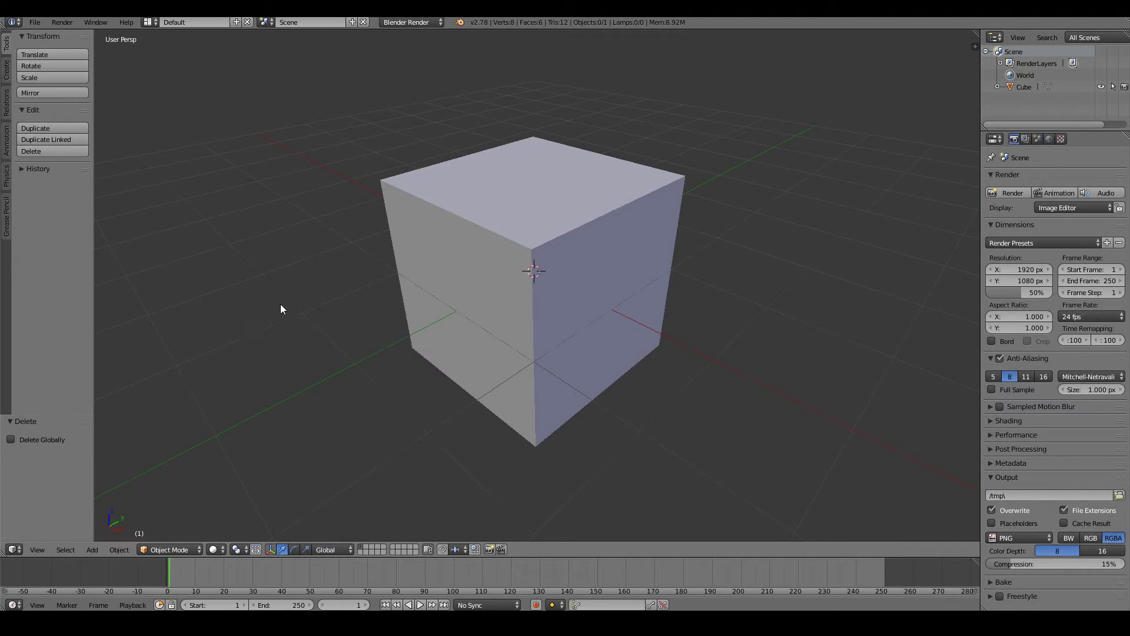
pyautogui.rightClick(570, 266)
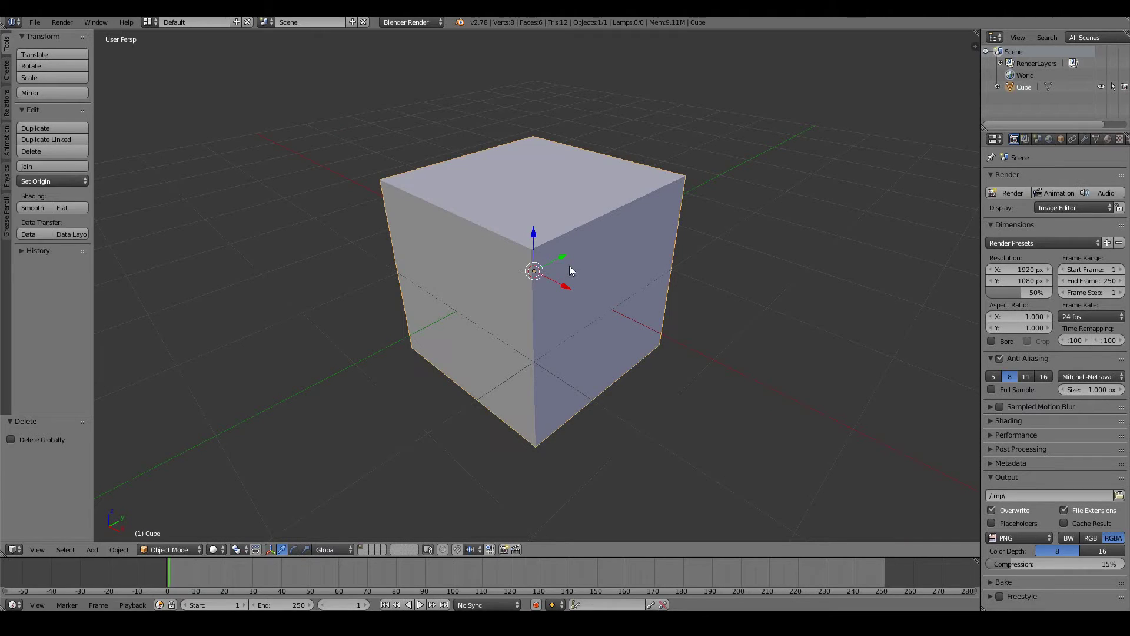
pyautogui.click(174, 551)
pyautogui.click(172, 510)
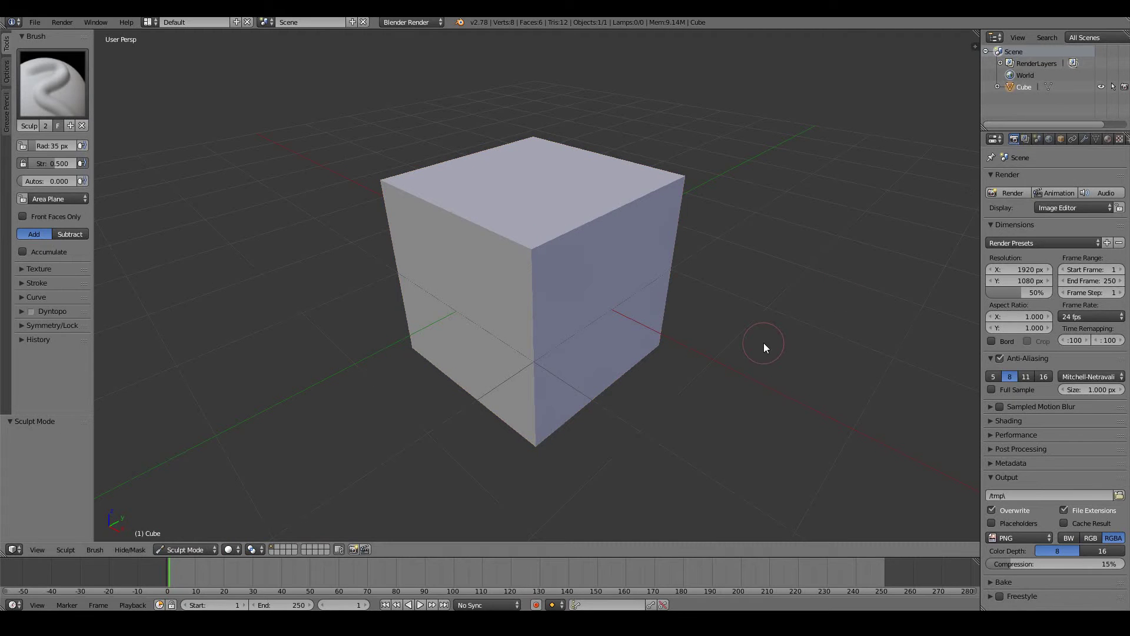
# Step: Show the cube's modifier settings and view the list of modifiers that can be added
pyautogui.click(1085, 139)
pyautogui.click(1029, 178)
pyautogui.moveTo(474, 214); pyautogui.dragTo(492, 198, button='middle')
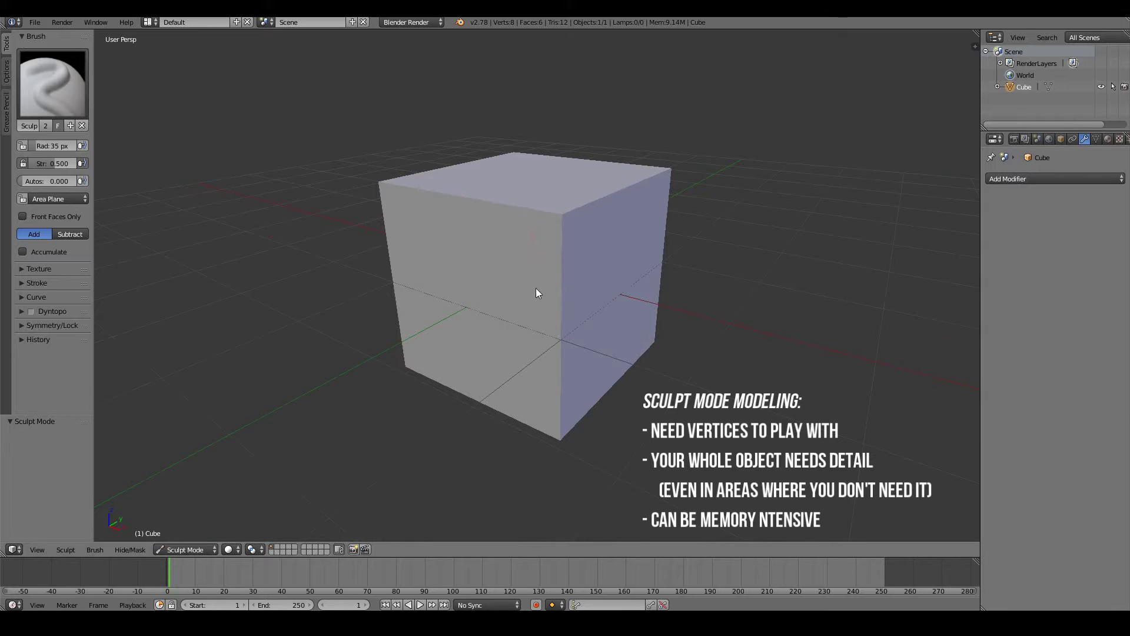
pyautogui.moveTo(536, 292); pyautogui.dragTo(584, 166, button='middle')
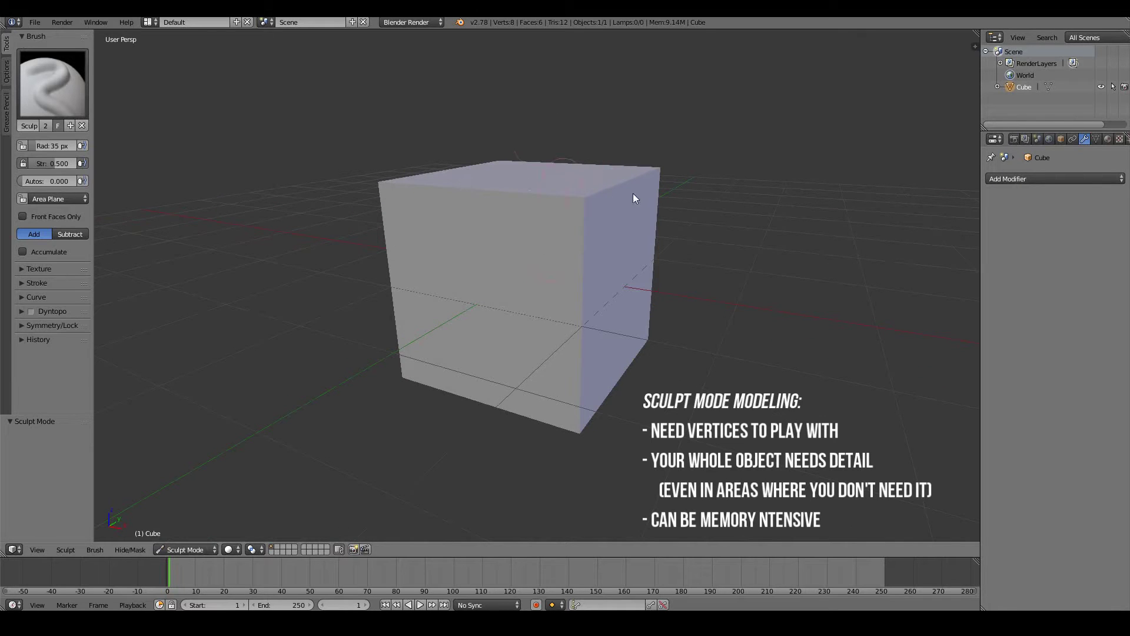
pyautogui.moveTo(598, 257); pyautogui.dragTo(574, 265, button='middle')
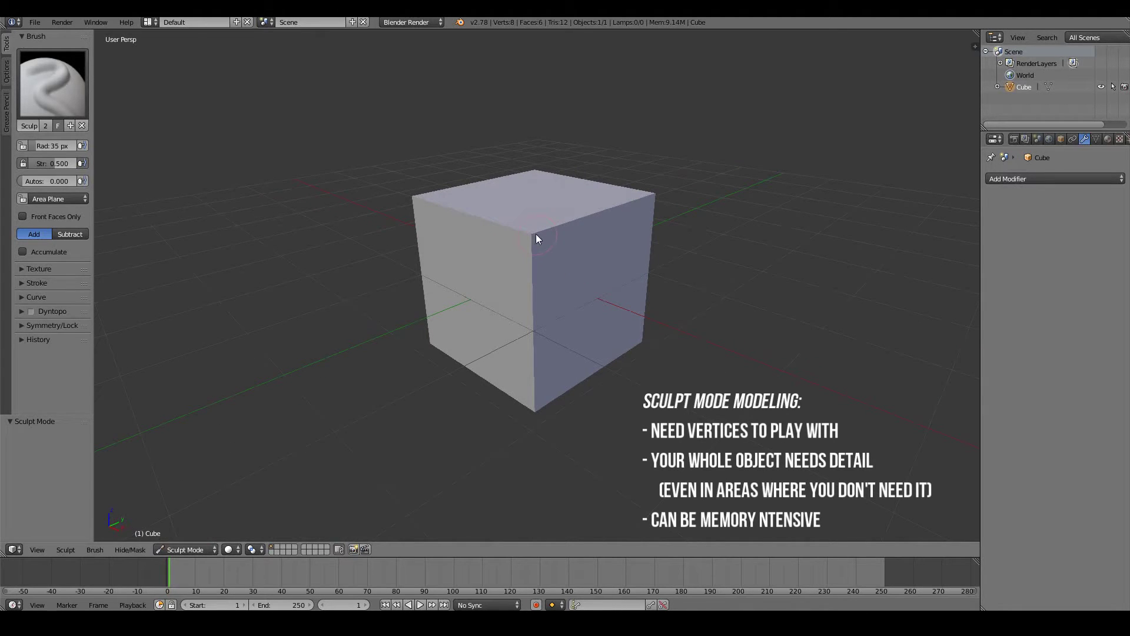
pyautogui.moveTo(536, 234); pyautogui.dragTo(560, 258, button='middle')
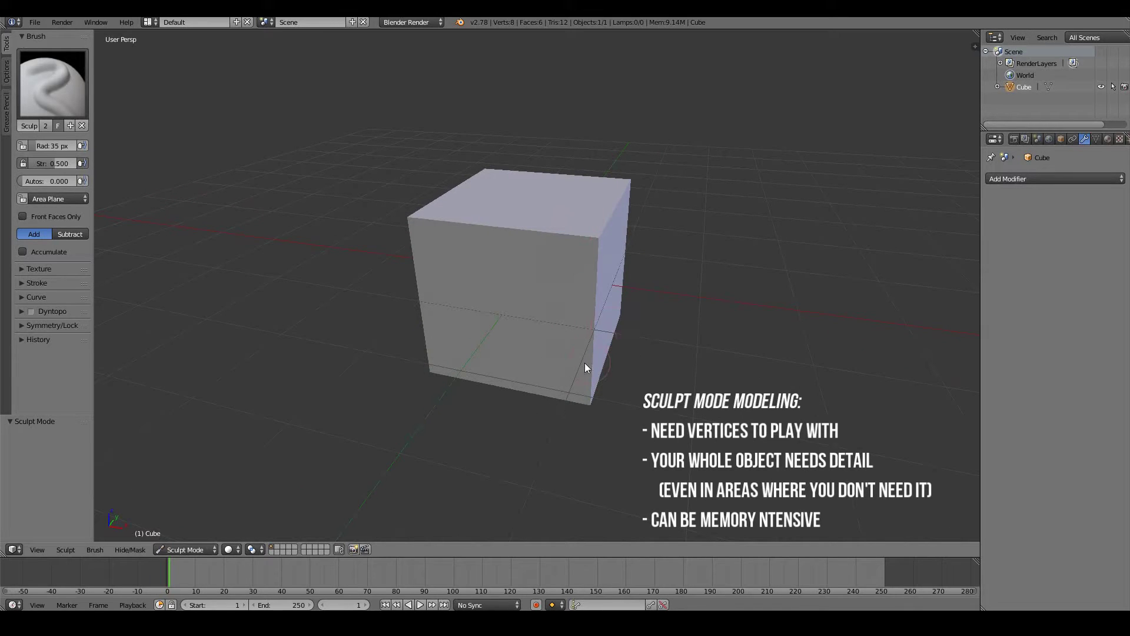
pyautogui.scroll(5, 640, 302)
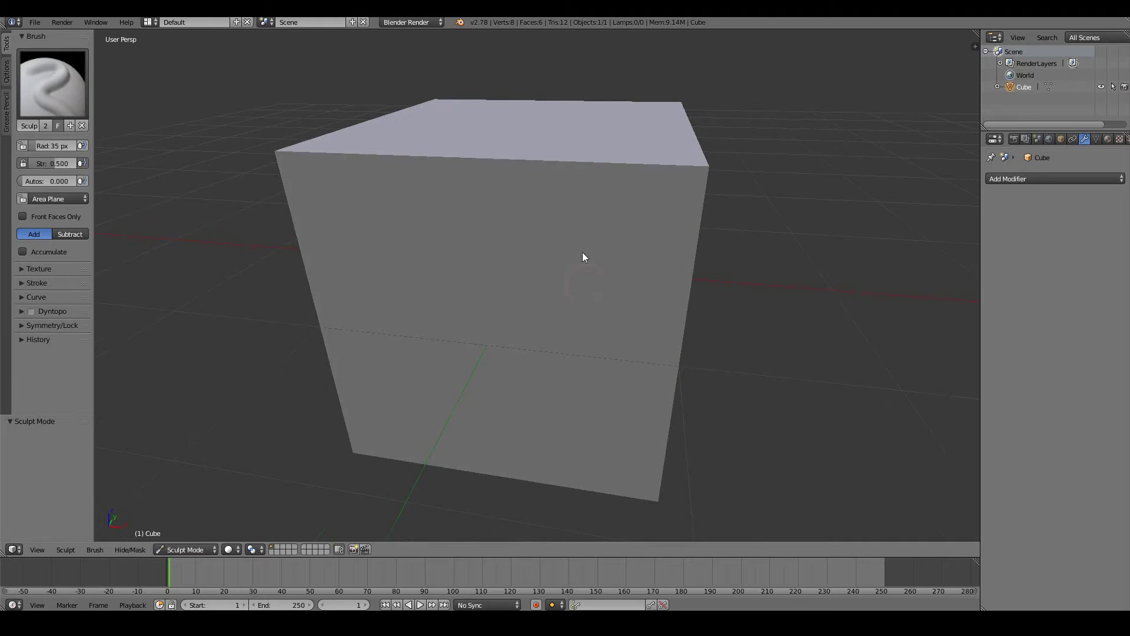
pyautogui.moveTo(614, 329); pyautogui.dragTo(655, 364, button='middle')
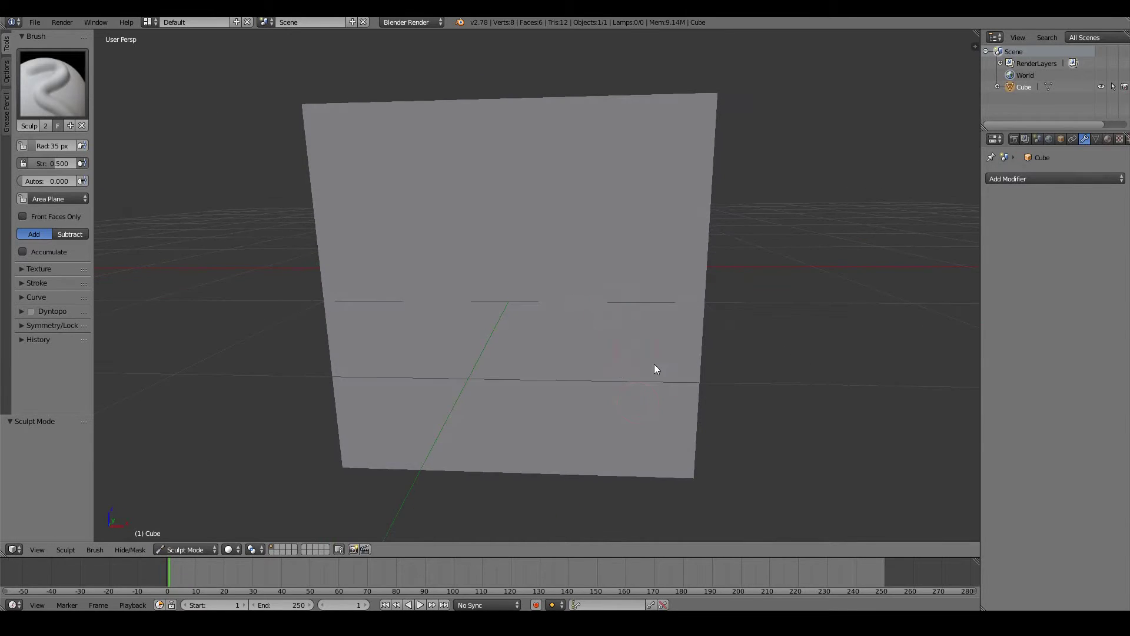
pyautogui.moveTo(613, 233); pyautogui.dragTo(665, 139, button='middle')
pyautogui.scroll(-1, 613, 210)
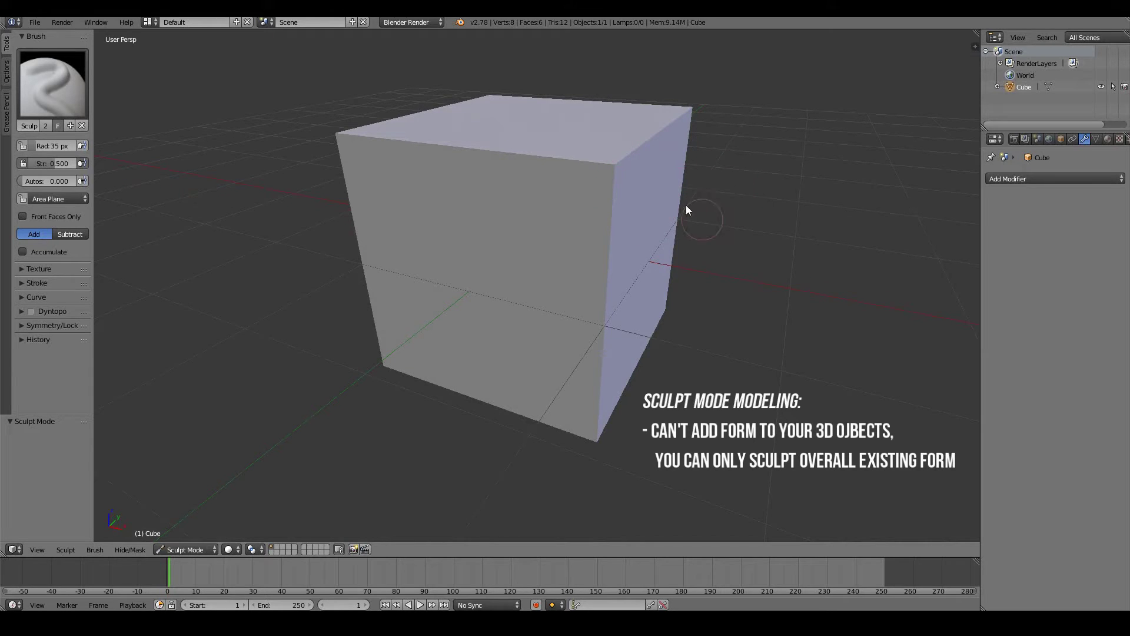
pyautogui.moveTo(725, 220); pyautogui.dragTo(738, 252, button='middle')
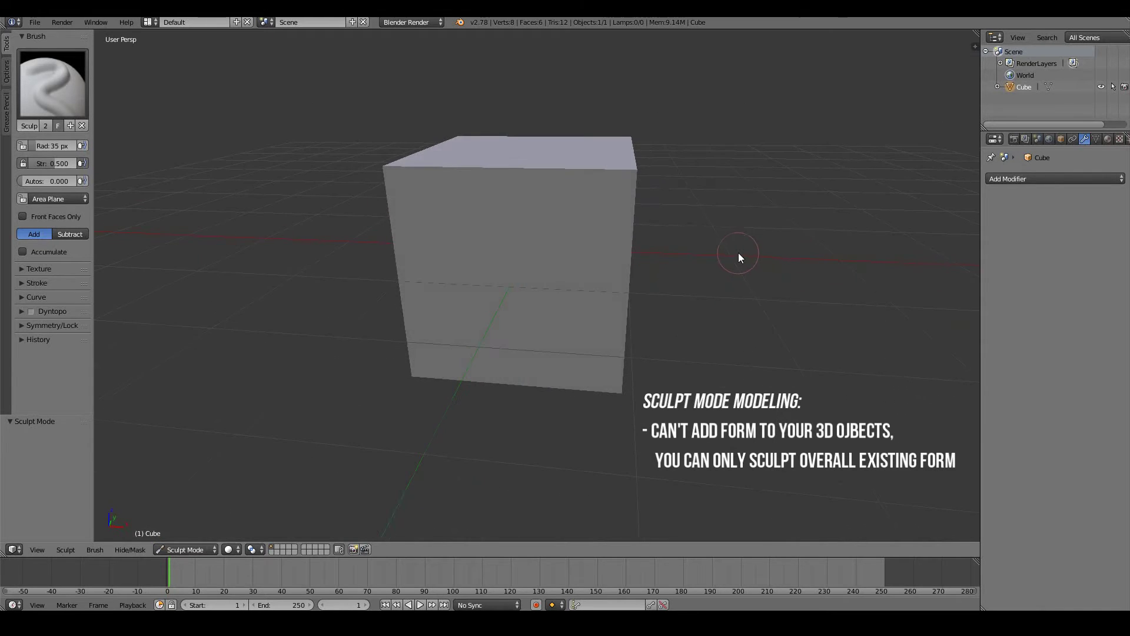
pyautogui.moveTo(807, 261); pyautogui.dragTo(818, 312, button='middle')
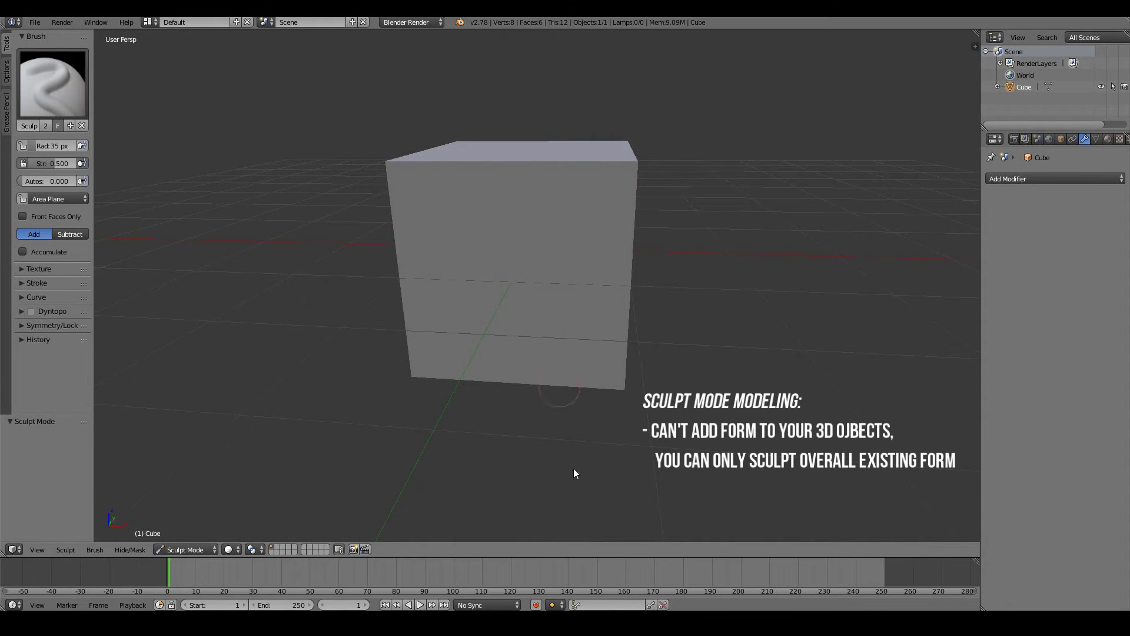
pyautogui.moveTo(574, 469); pyautogui.dragTo(606, 380, button='middle')
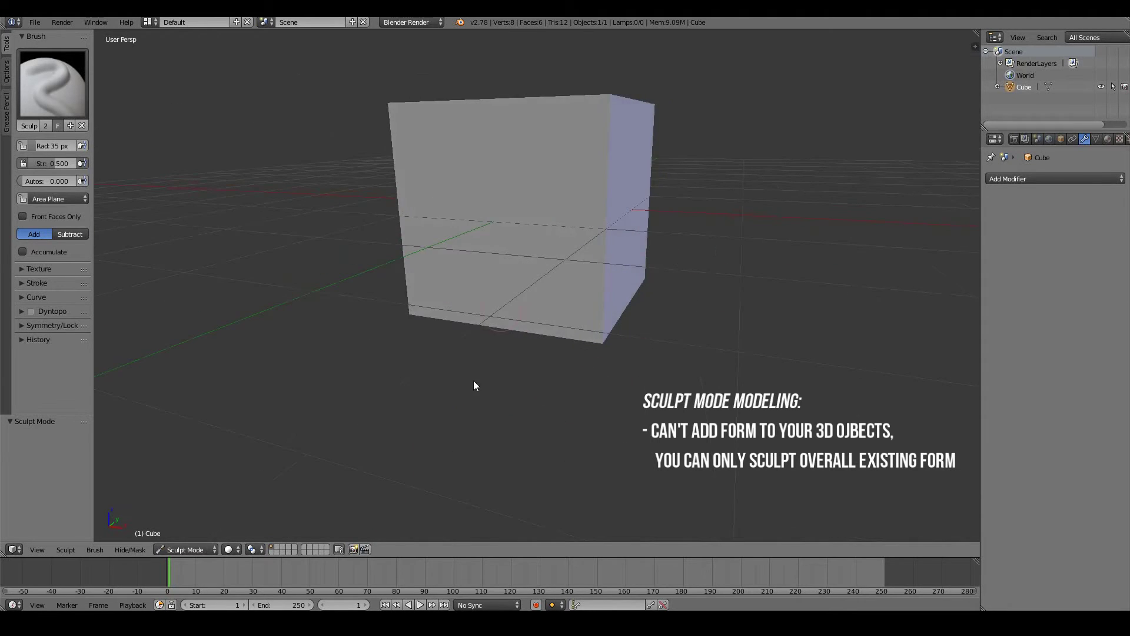
pyautogui.moveTo(790, 222); pyautogui.dragTo(754, 244, button='middle')
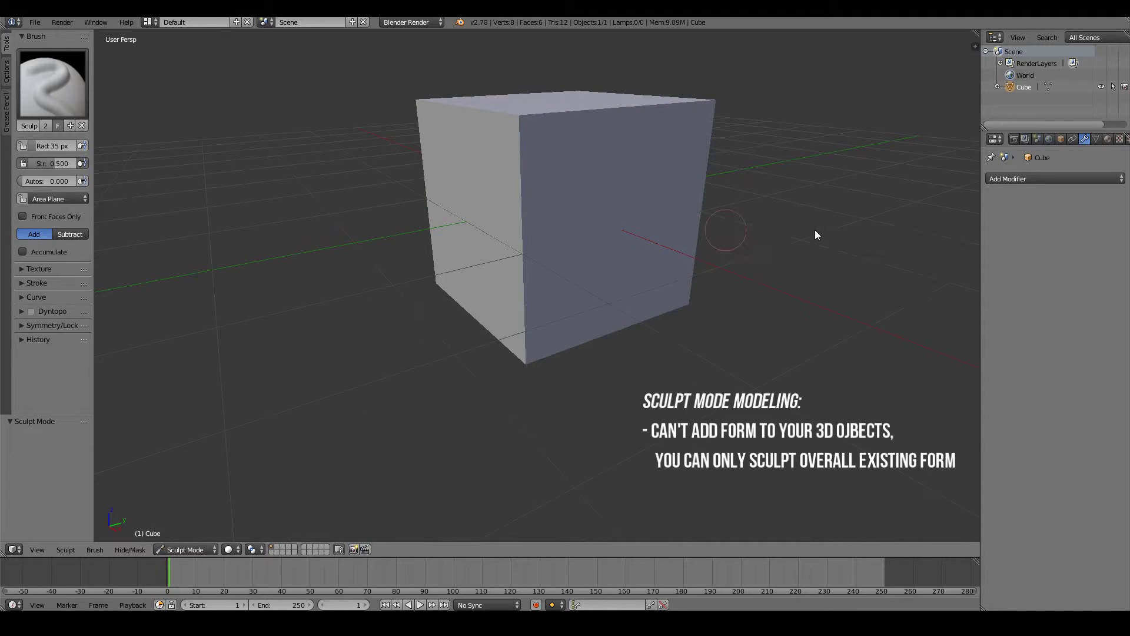
pyautogui.moveTo(402, 222)
pyautogui.mouseDown(button='middle')
pyautogui.moveTo(673, 275)
pyautogui.moveTo(780, 265)
pyautogui.moveTo(671, 270)
pyautogui.mouseUp(button='middle')
pyautogui.moveTo(553, 177); pyautogui.dragTo(639, 199, button='middle')
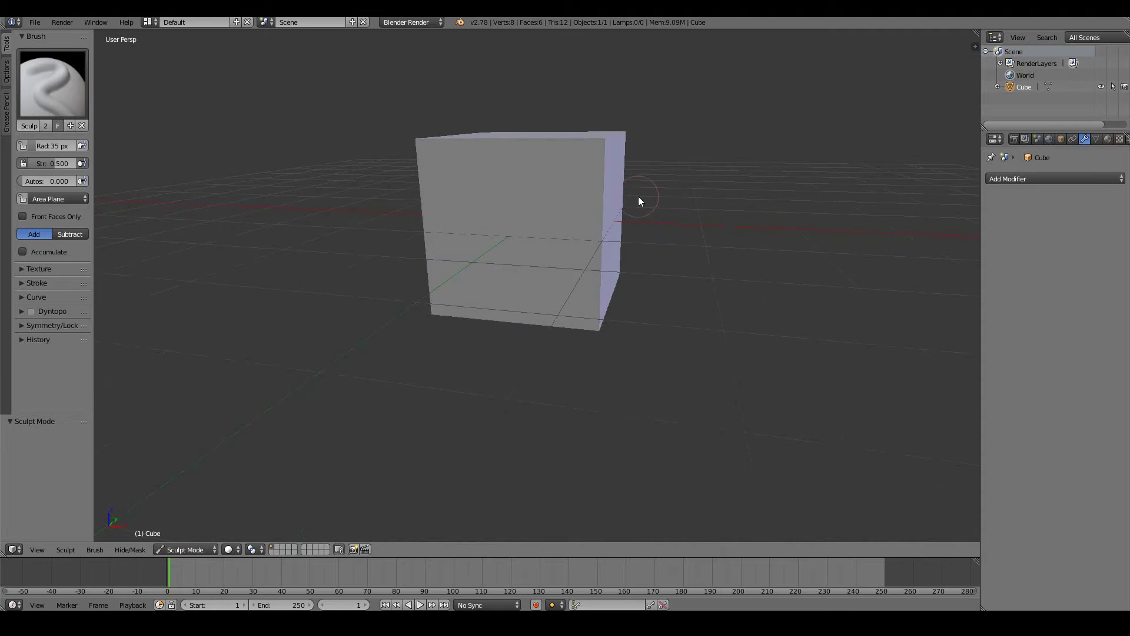
pyautogui.click(68, 94)
pyautogui.moveTo(410, 259); pyautogui.dragTo(406, 262, button='middle')
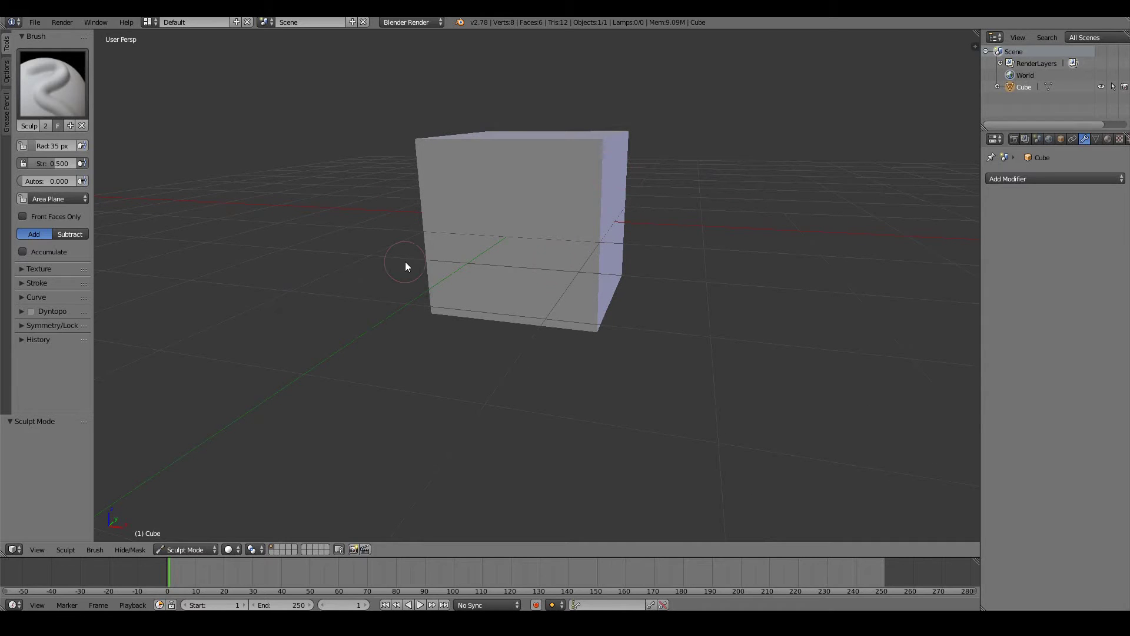
pyautogui.moveTo(382, 194); pyautogui.dragTo(634, 162, button='middle')
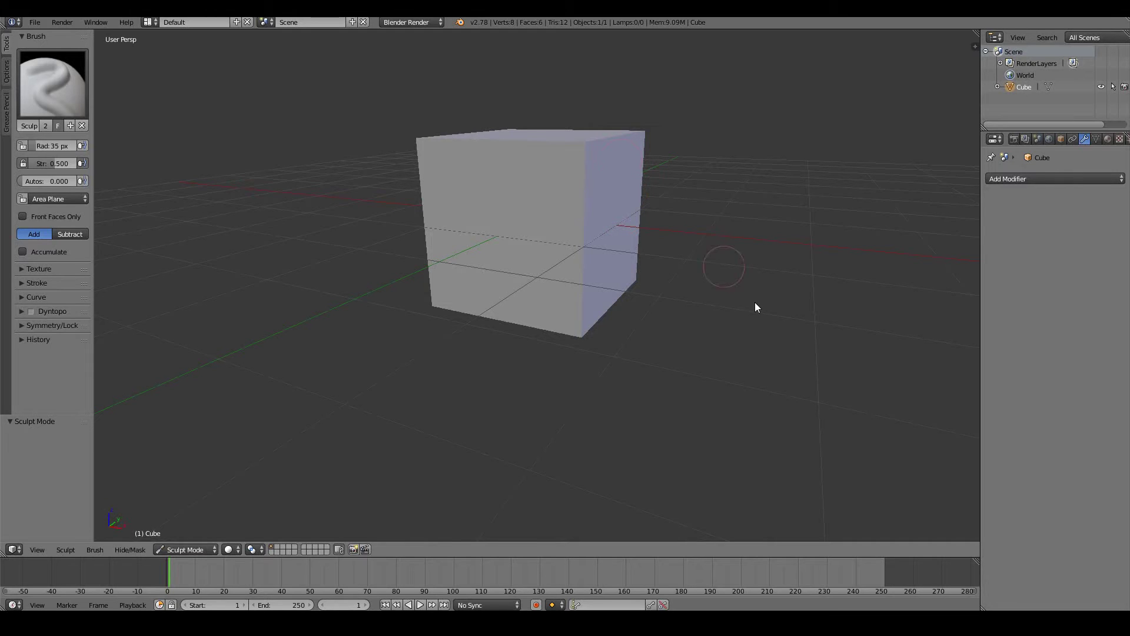
pyautogui.moveTo(619, 158); pyautogui.dragTo(673, 320, button='middle')
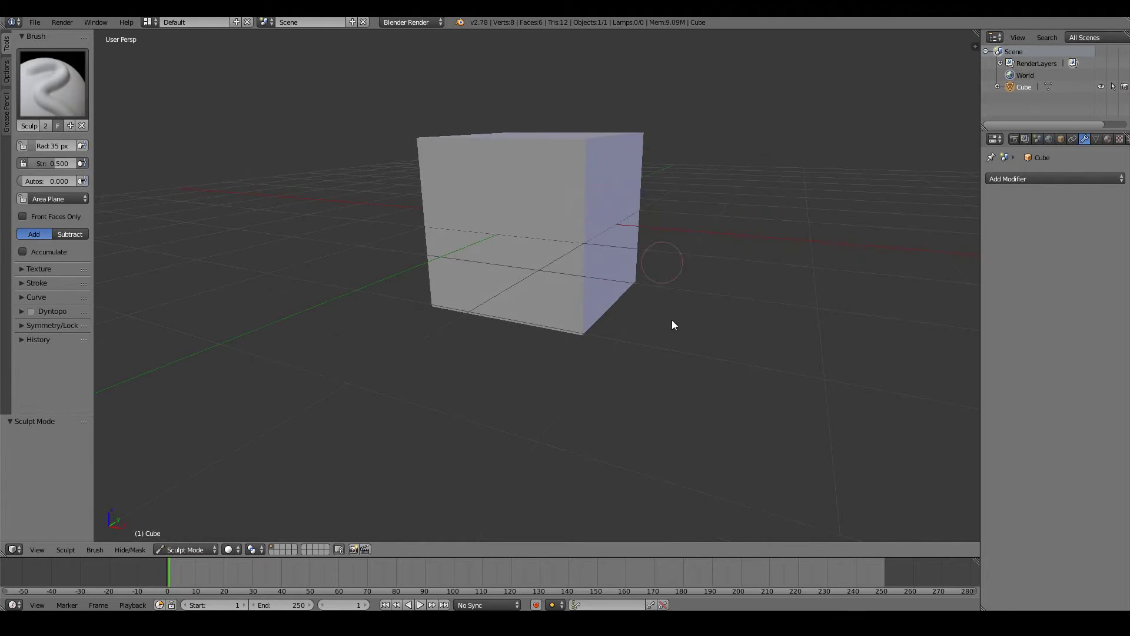
pyautogui.moveTo(577, 282); pyautogui.dragTo(386, 240, button='middle')
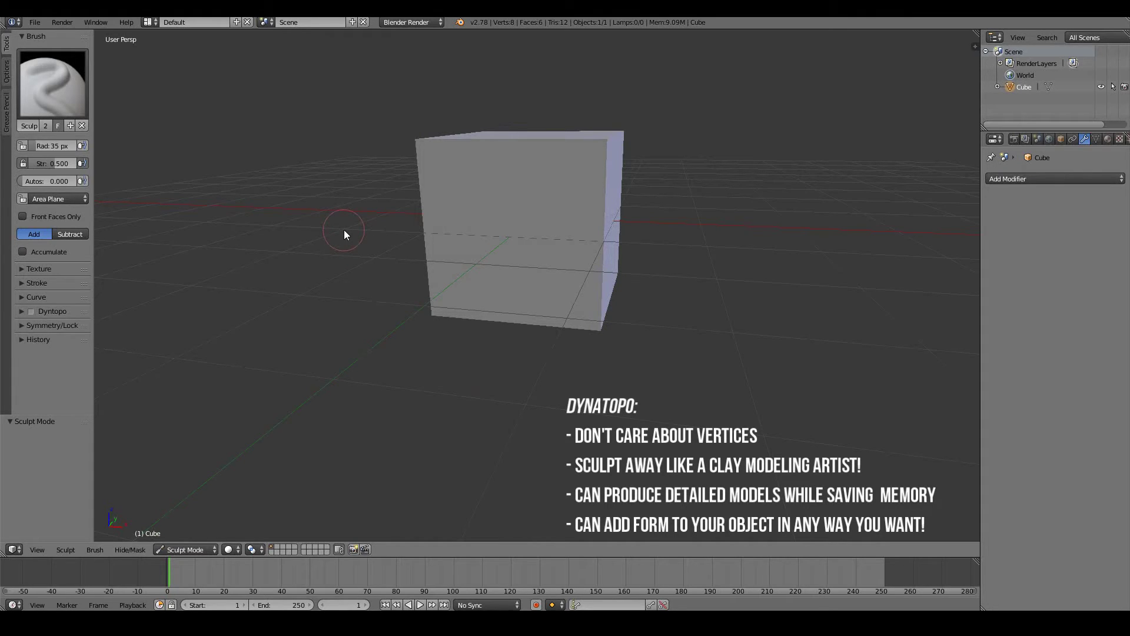
pyautogui.moveTo(345, 232); pyautogui.dragTo(352, 273, button='middle')
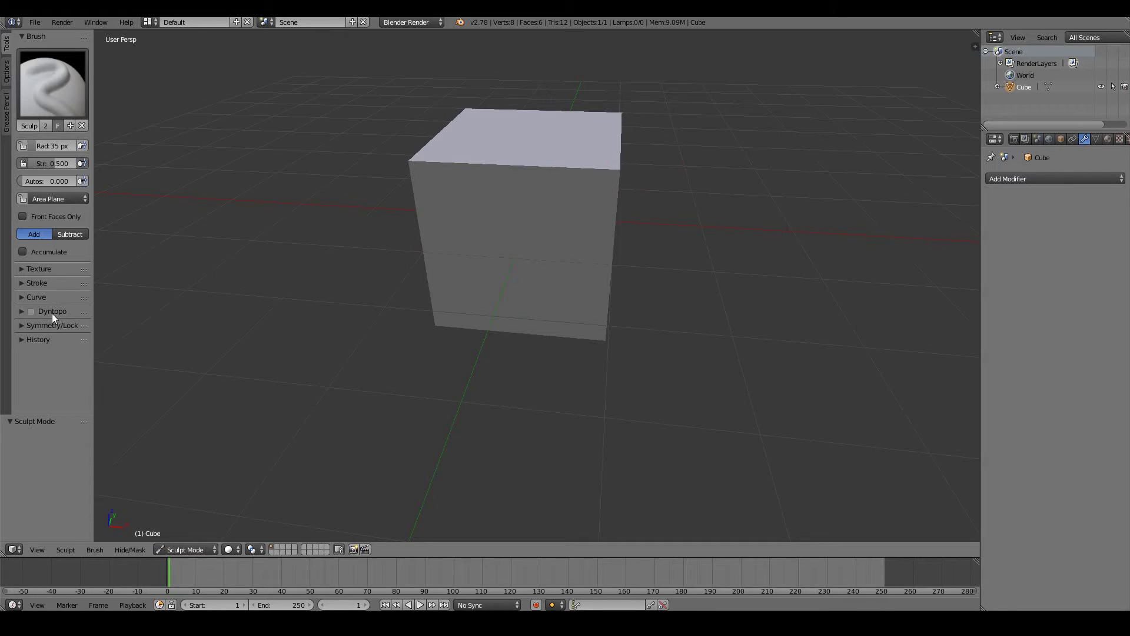
# Step: Enable Dyntopo for the cube and expand its detail settings
pyautogui.click(31, 311)
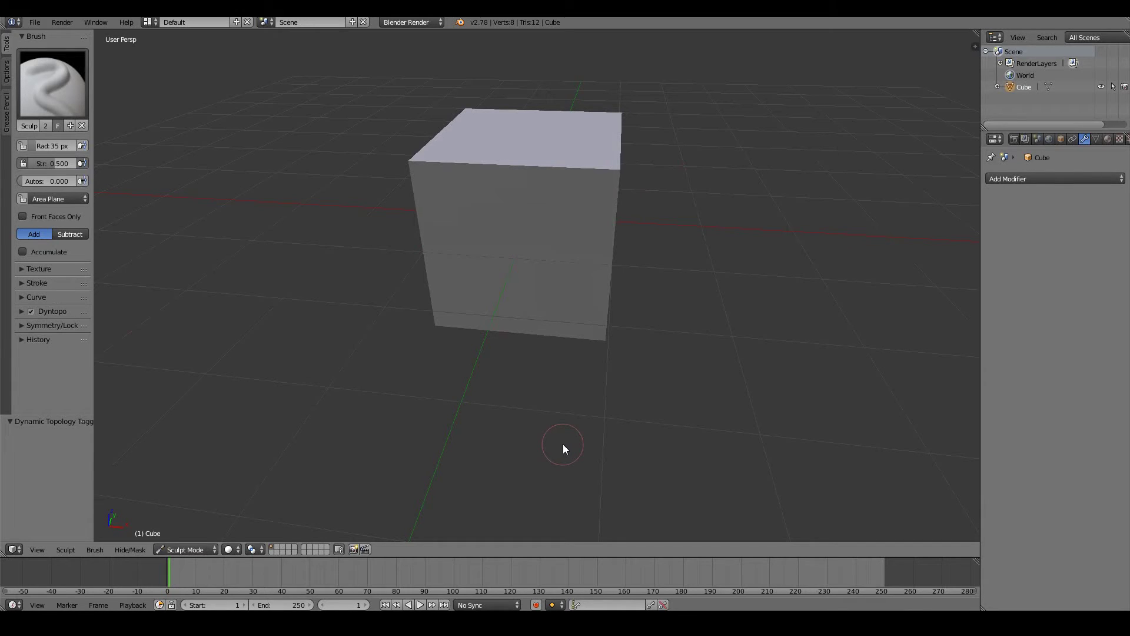
pyautogui.click(22, 311)
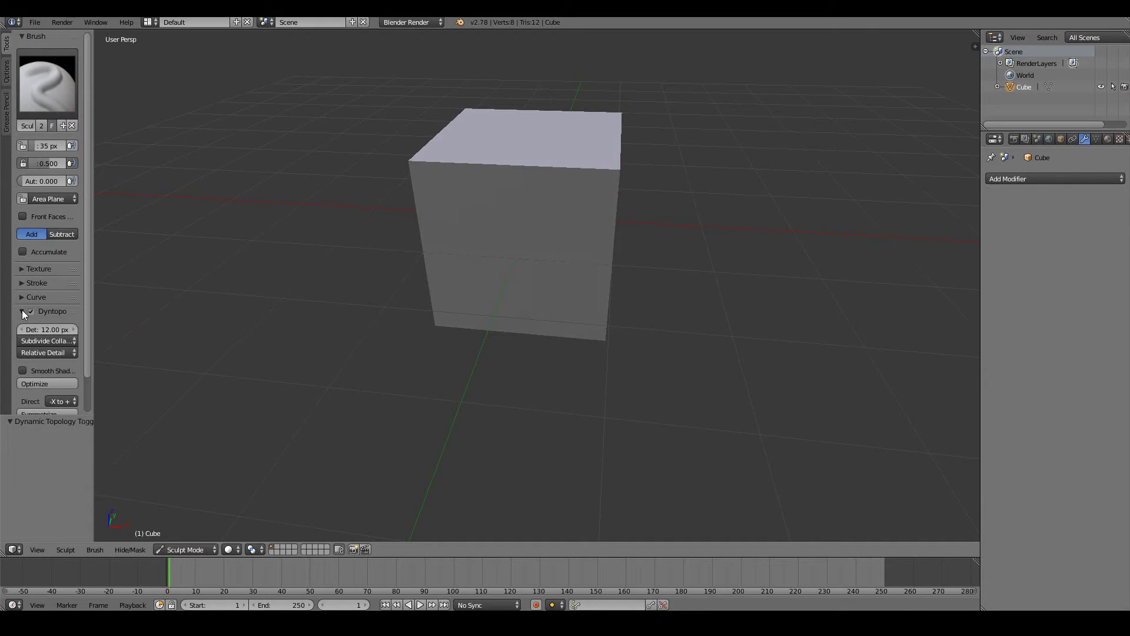
pyautogui.scroll(-3, 22, 310)
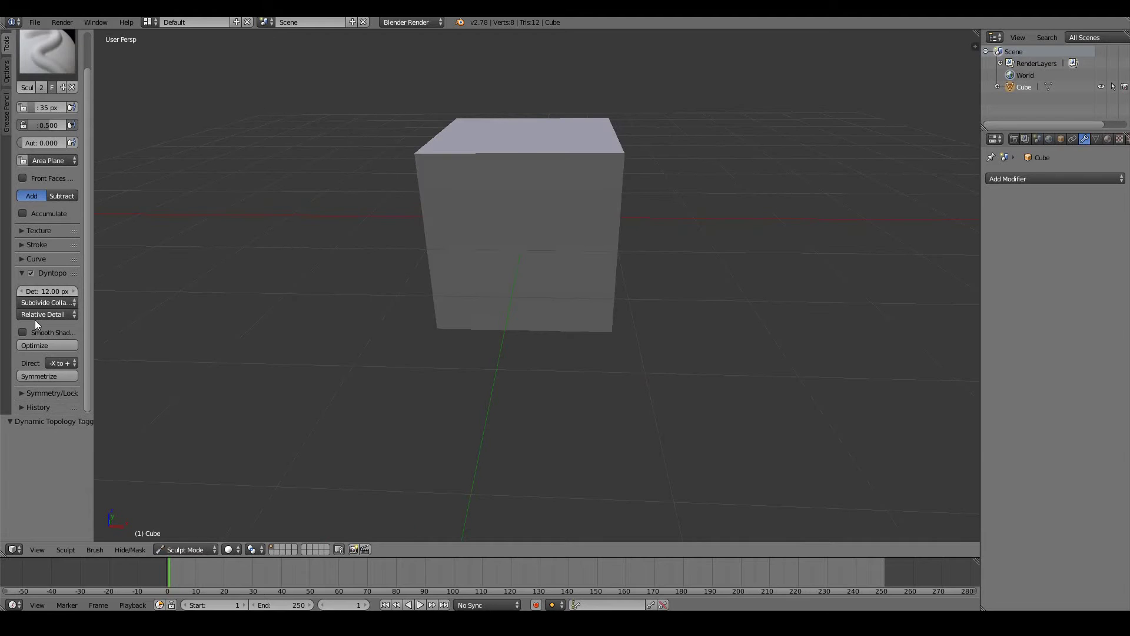
pyautogui.moveTo(645, 267); pyautogui.dragTo(666, 299, button='middle')
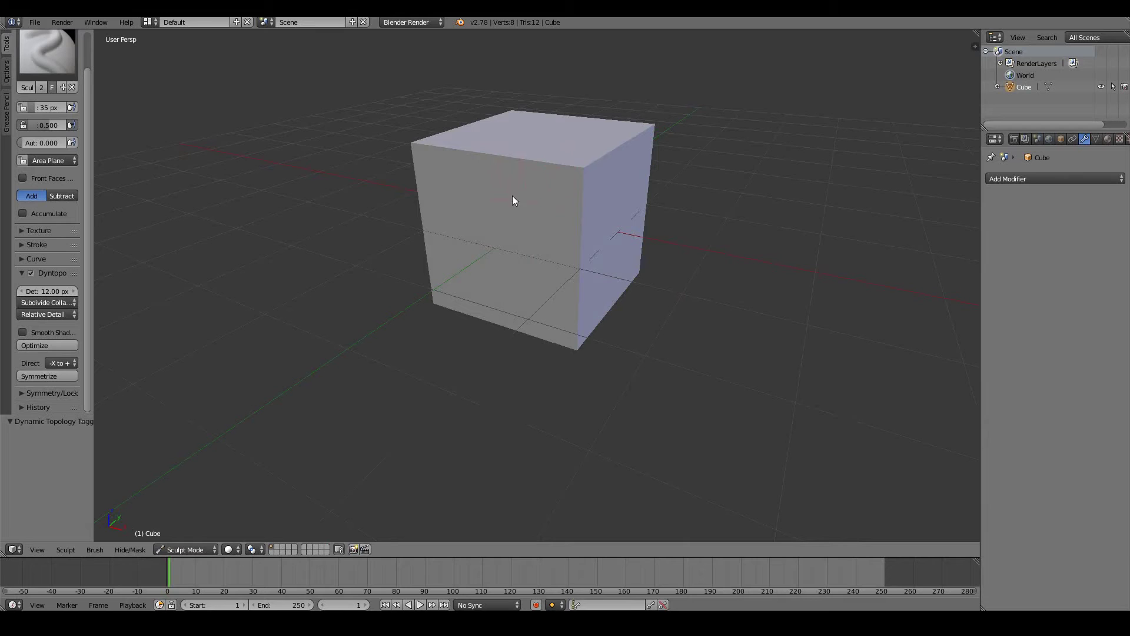
# Step: Enlarge the SculptDraw brush to a 73 px radius and sculpt bumps across the upper half of the cube's front face
pyautogui.press('f')
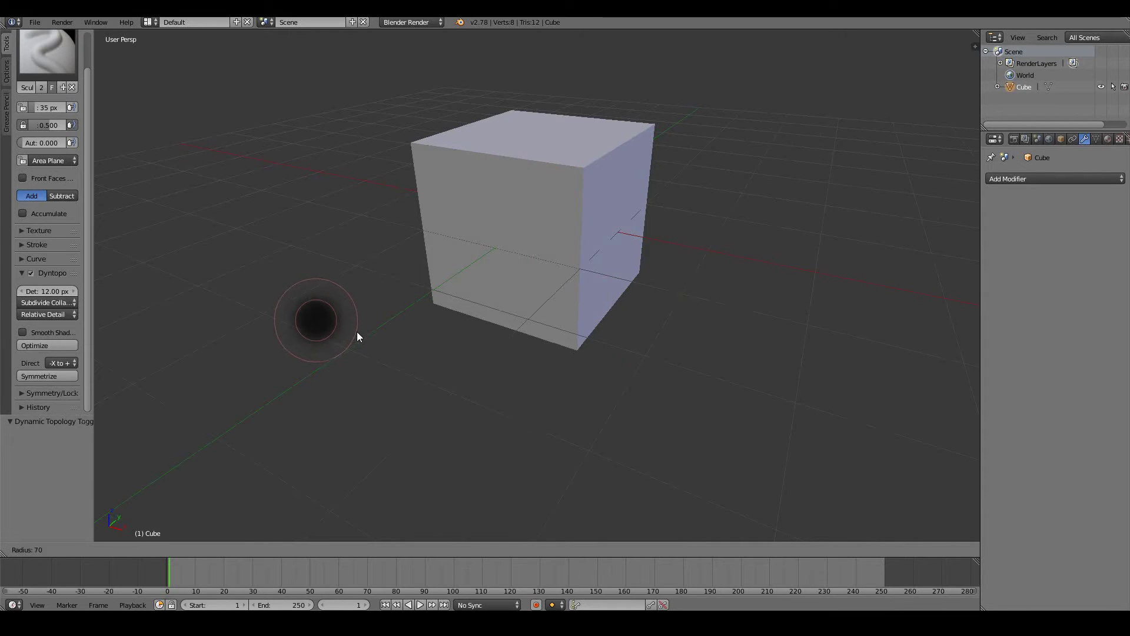
pyautogui.click(357, 333)
pyautogui.moveTo(422, 354); pyautogui.dragTo(451, 361, button='middle')
pyautogui.moveTo(533, 192)
pyautogui.mouseDown()
pyautogui.moveTo(569, 178)
pyautogui.moveTo(596, 196)
pyautogui.moveTo(589, 224)
pyautogui.moveTo(561, 236)
pyautogui.mouseUp()
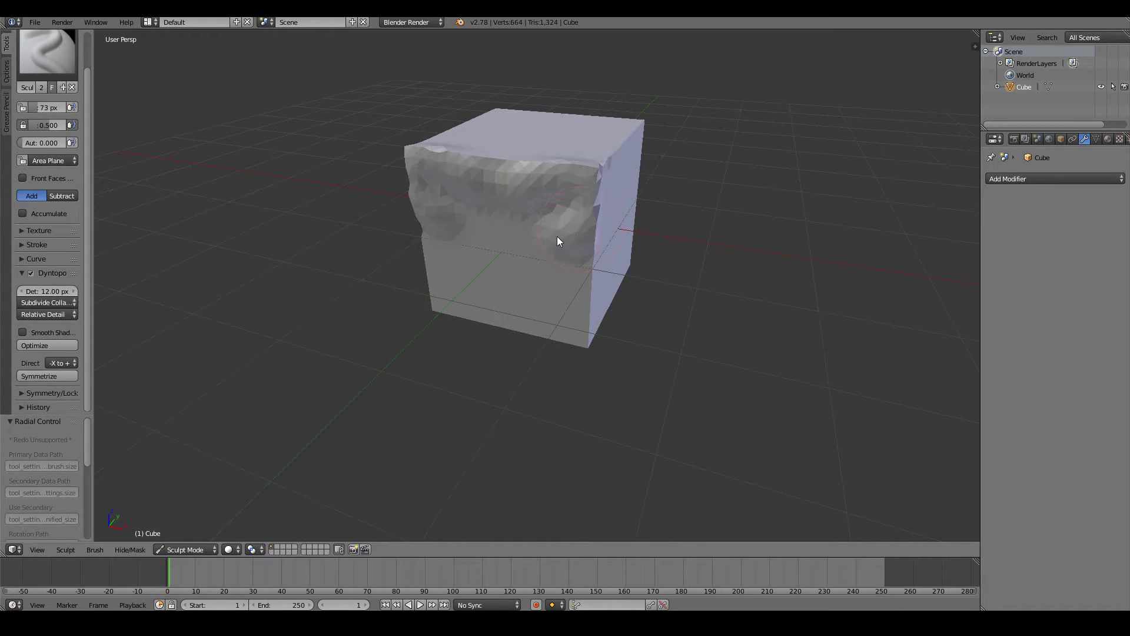
# Step: Inspect the sculpted cube's wireframe from several sides in Edit Mode, then return to Sculpt Mode
pyautogui.press('Tab')
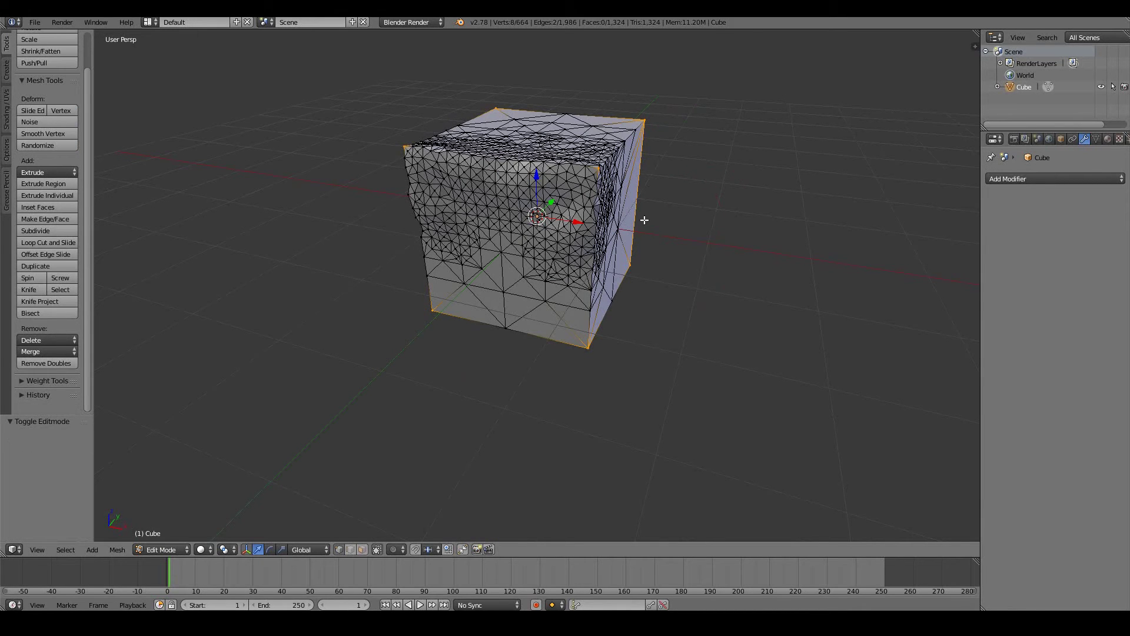
pyautogui.moveTo(628, 231); pyautogui.dragTo(534, 242, button='middle')
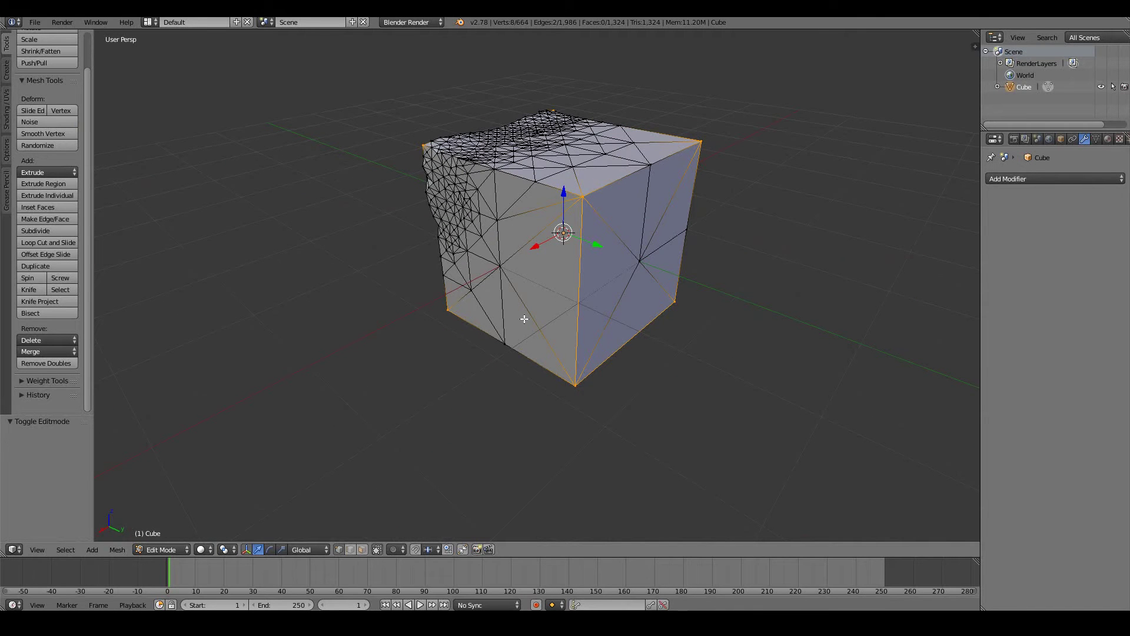
pyautogui.moveTo(409, 279); pyautogui.dragTo(717, 348, button='middle')
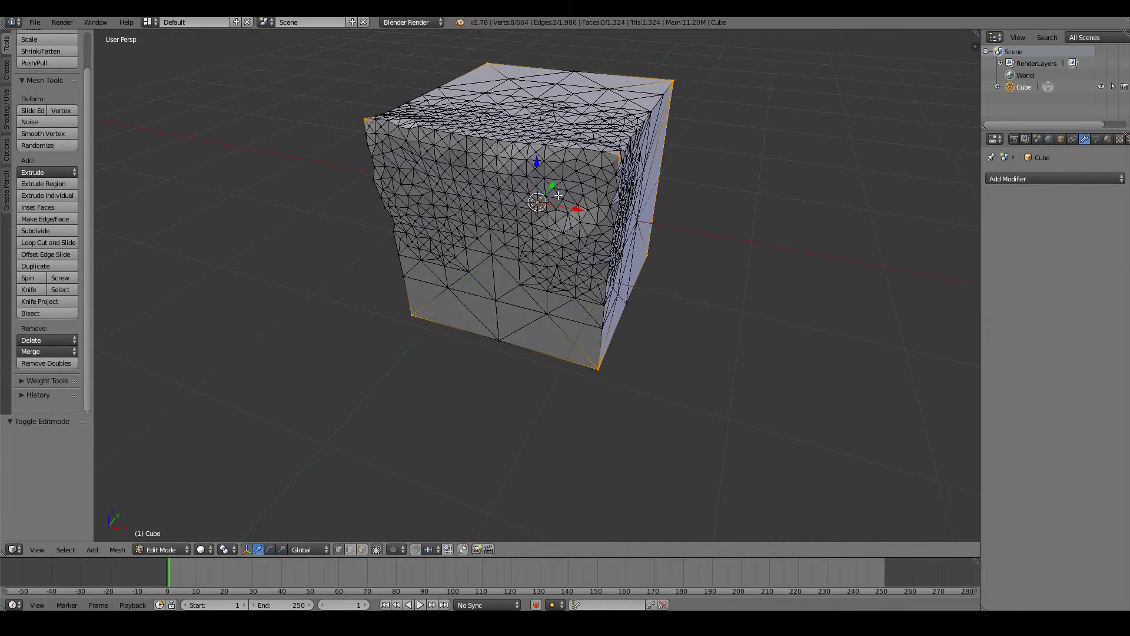
pyautogui.press('Tab')
# Step: Switch to the Snake Hook brush and set its radius to 88 px
pyautogui.moveTo(607, 275); pyautogui.dragTo(618, 285, button='middle')
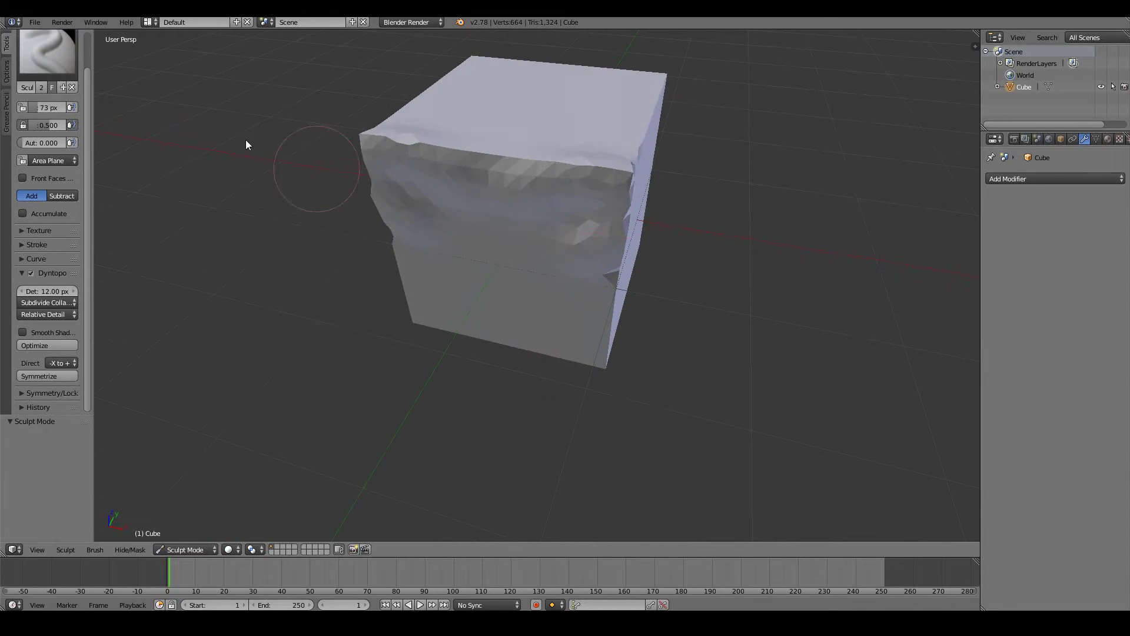
pyautogui.moveTo(292, 189); pyautogui.dragTo(306, 189, button='middle')
pyautogui.click(47, 53)
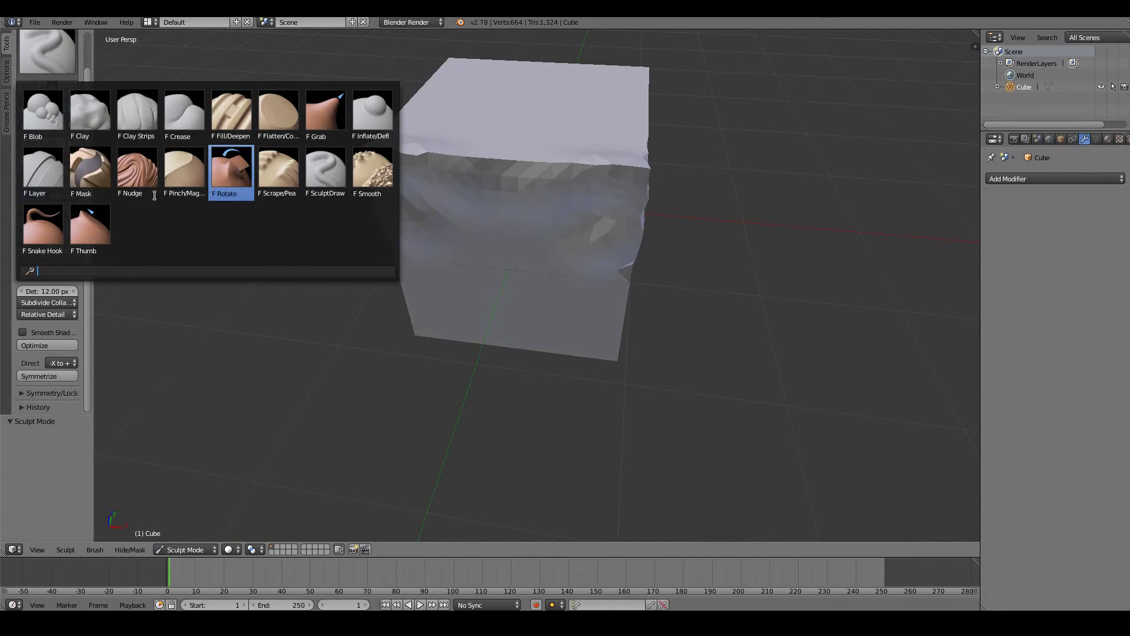
pyautogui.click(51, 221)
pyautogui.moveTo(559, 222); pyautogui.dragTo(489, 197, button='middle')
pyautogui.scroll(-4, 488, 196)
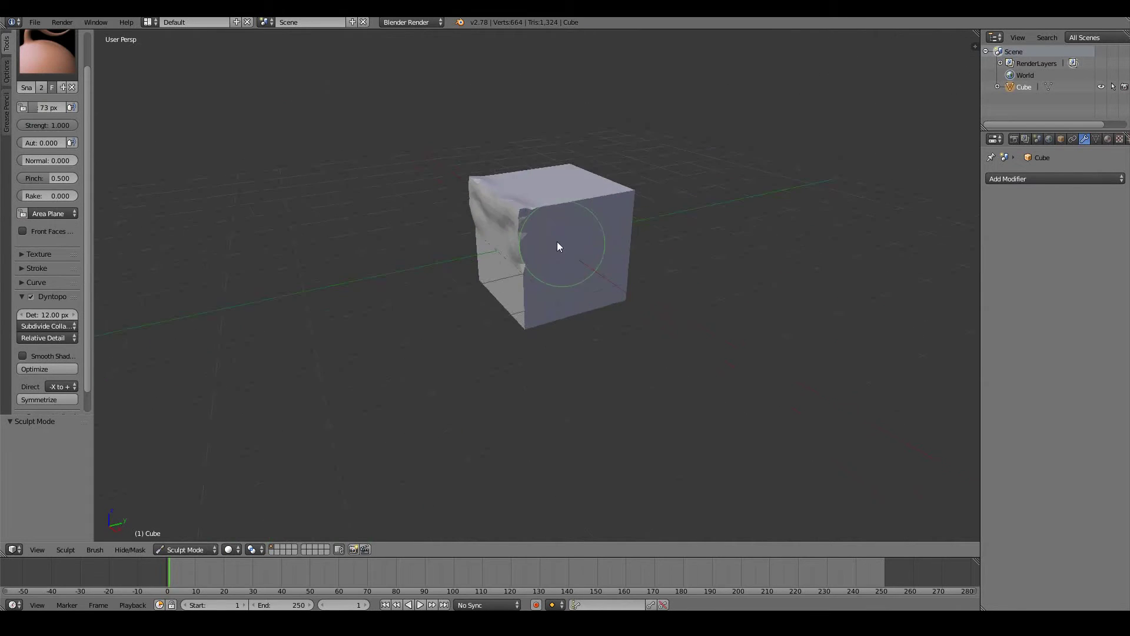
pyautogui.press('f')
pyautogui.click(600, 246)
# Step: Pull a pair of mirrored, downward-sloping arms out of the cube's upper sides with the Snake Hook brush
pyautogui.moveTo(599, 245); pyautogui.dragTo(626, 243, button='middle')
pyautogui.moveTo(602, 224); pyautogui.dragTo(620, 224)
pyautogui.moveTo(620, 224); pyautogui.dragTo(626, 225, button='middle')
pyautogui.moveTo(605, 216); pyautogui.dragTo(633, 226)
pyautogui.moveTo(633, 225); pyautogui.dragTo(627, 213, button='middle')
pyautogui.moveTo(620, 220); pyautogui.dragTo(642, 239)
pyautogui.moveTo(642, 239); pyautogui.dragTo(645, 237, button='middle')
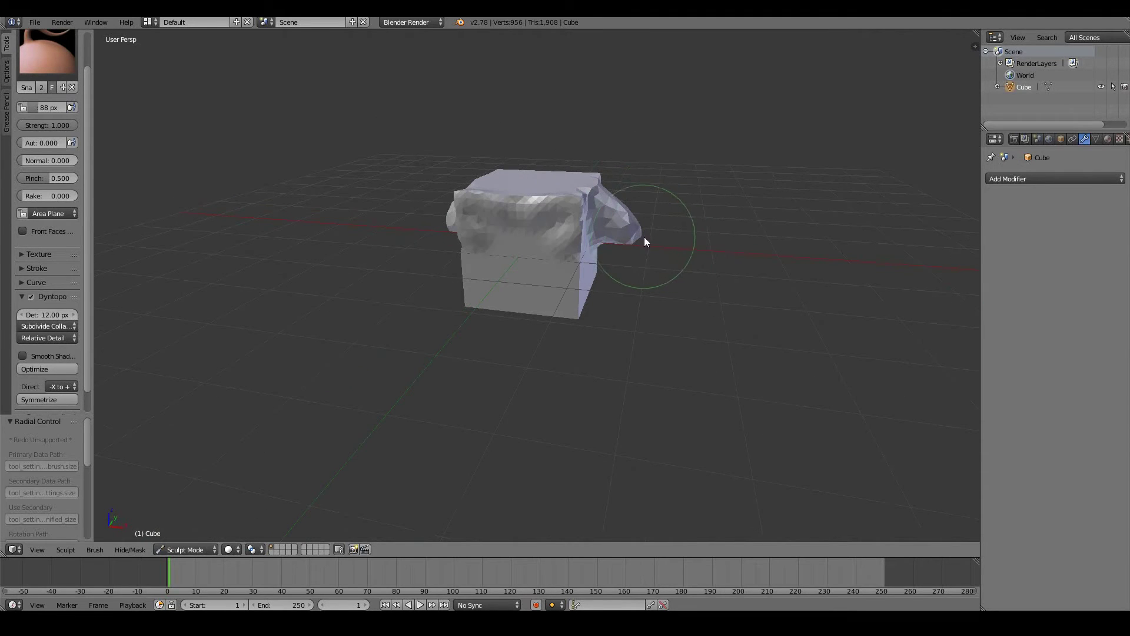
pyautogui.moveTo(651, 246)
pyautogui.mouseDown()
pyautogui.moveTo(641, 240)
pyautogui.moveTo(669, 292)
pyautogui.moveTo(644, 299)
pyautogui.mouseUp()
# Step: Pull two mirrored legs straight down from the cube's underside with the Snake Hook brush
pyautogui.moveTo(644, 299)
pyautogui.mouseDown(button='middle')
pyautogui.moveTo(556, 301)
pyautogui.moveTo(544, 259)
pyautogui.mouseUp(button='middle')
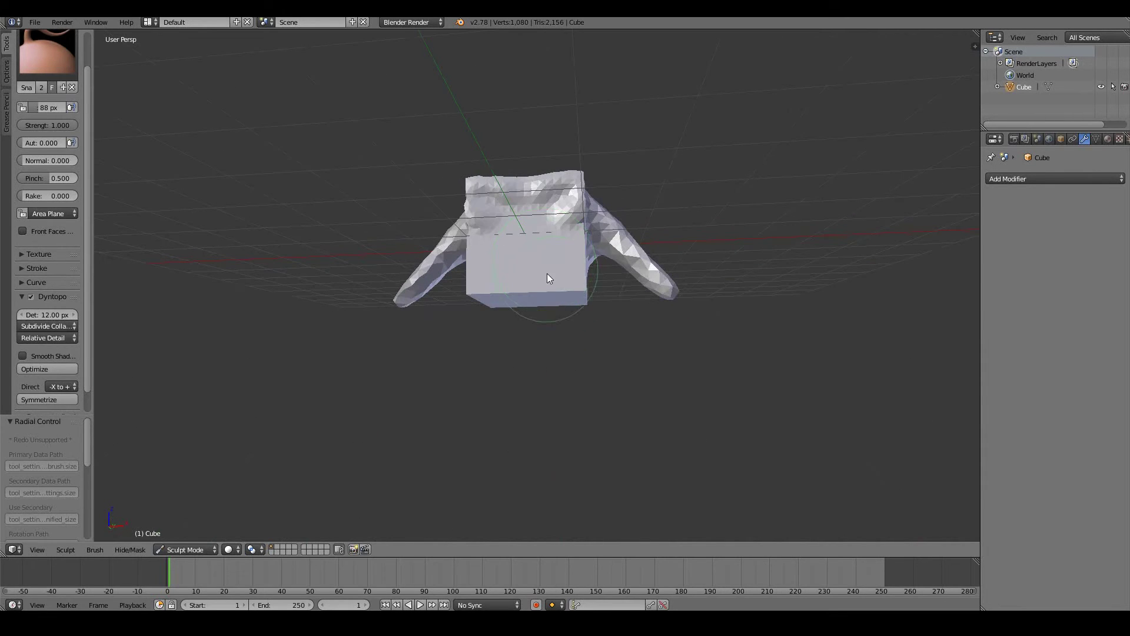
pyautogui.moveTo(564, 322); pyautogui.dragTo(581, 430)
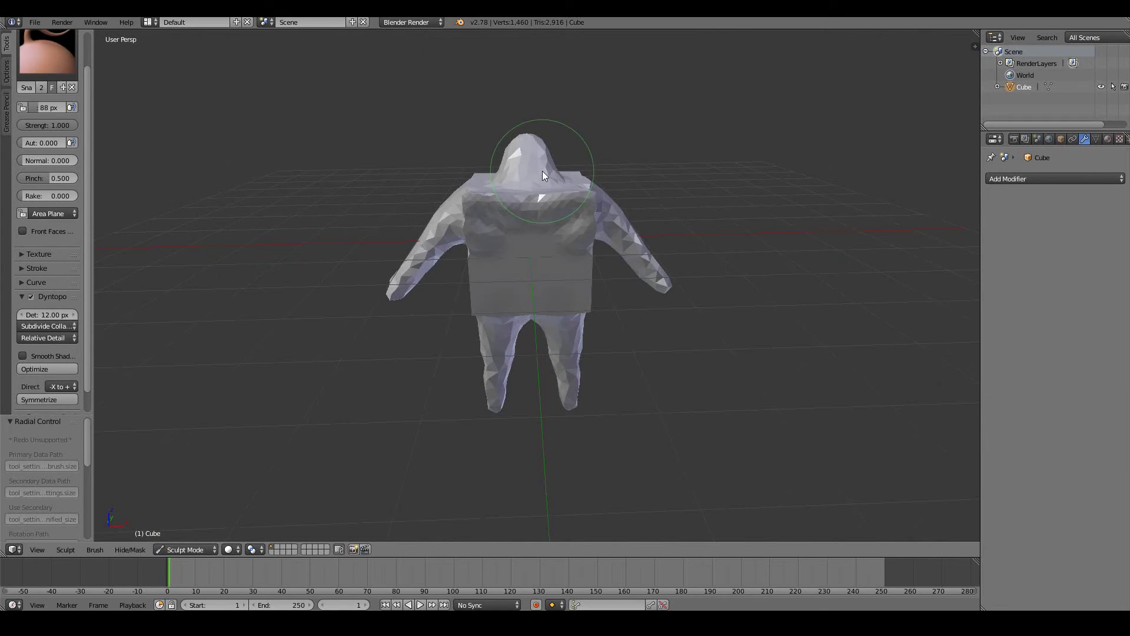
# Step: Pull a rounded head and neck up out of the top of the cube's body with the Snake Hook brush
pyautogui.moveTo(533, 158); pyautogui.dragTo(490, 146, button='middle')
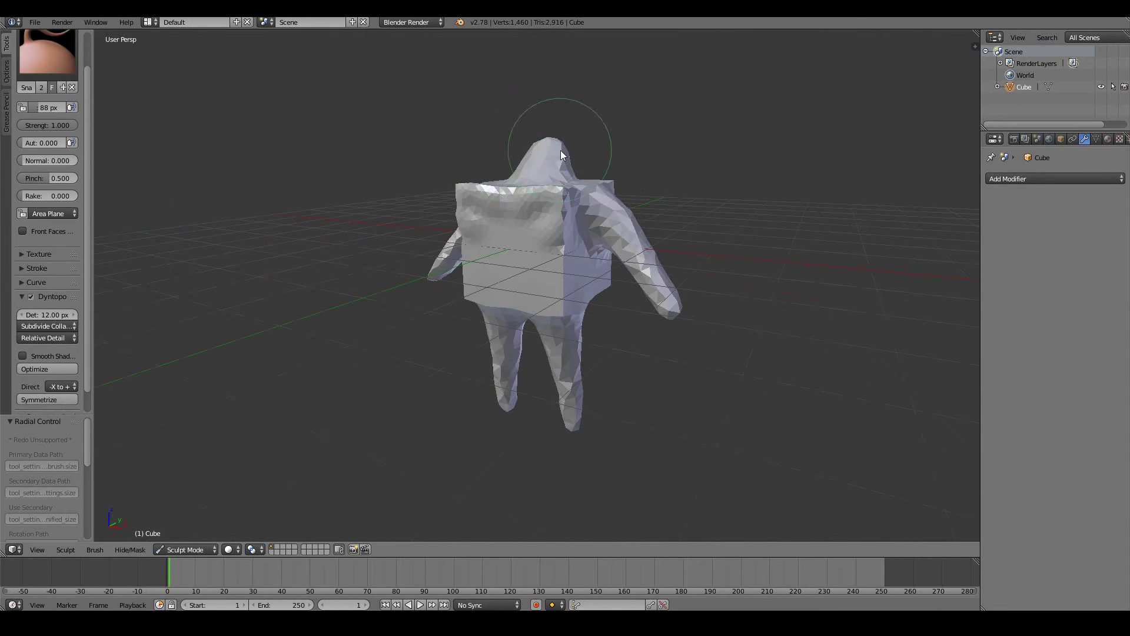
pyautogui.moveTo(560, 151); pyautogui.dragTo(510, 153, button='middle')
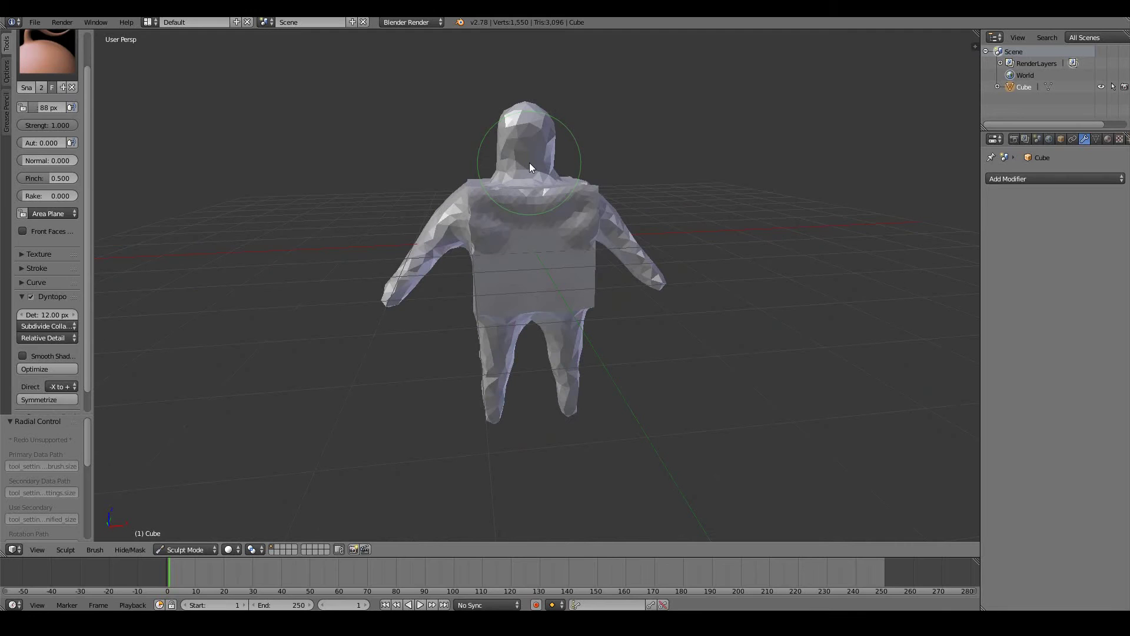
pyautogui.moveTo(568, 173)
pyautogui.mouseDown(button='middle')
pyautogui.moveTo(454, 179)
pyautogui.moveTo(556, 172)
pyautogui.moveTo(540, 157)
pyautogui.moveTo(518, 175)
pyautogui.moveTo(536, 167)
pyautogui.moveTo(594, 276)
pyautogui.mouseUp(button='middle')
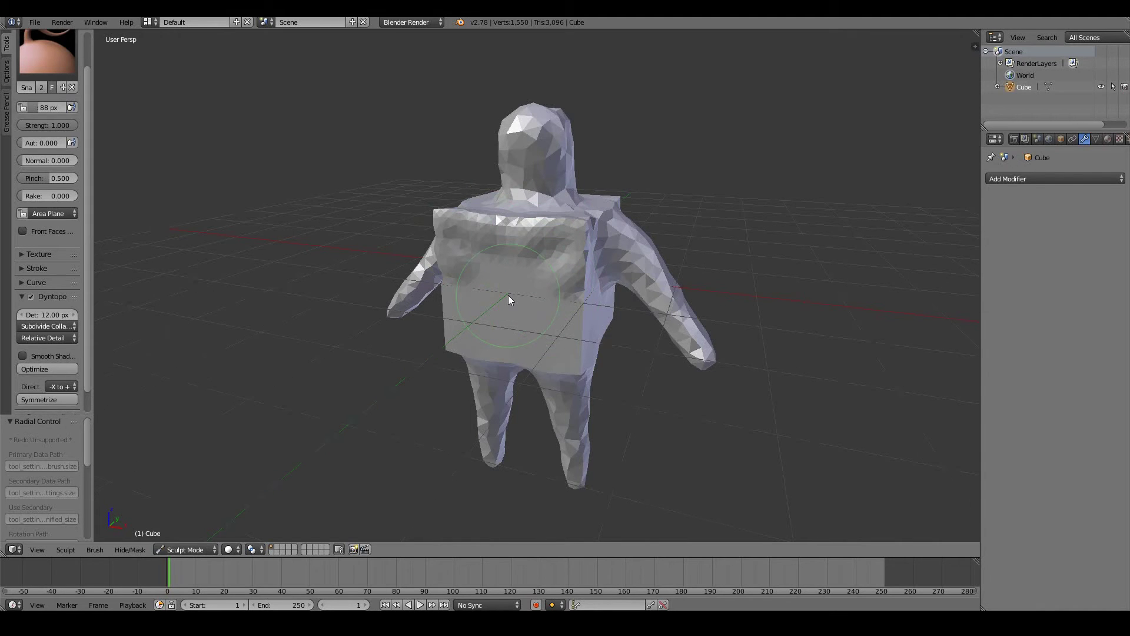
pyautogui.scroll(3, 508, 295)
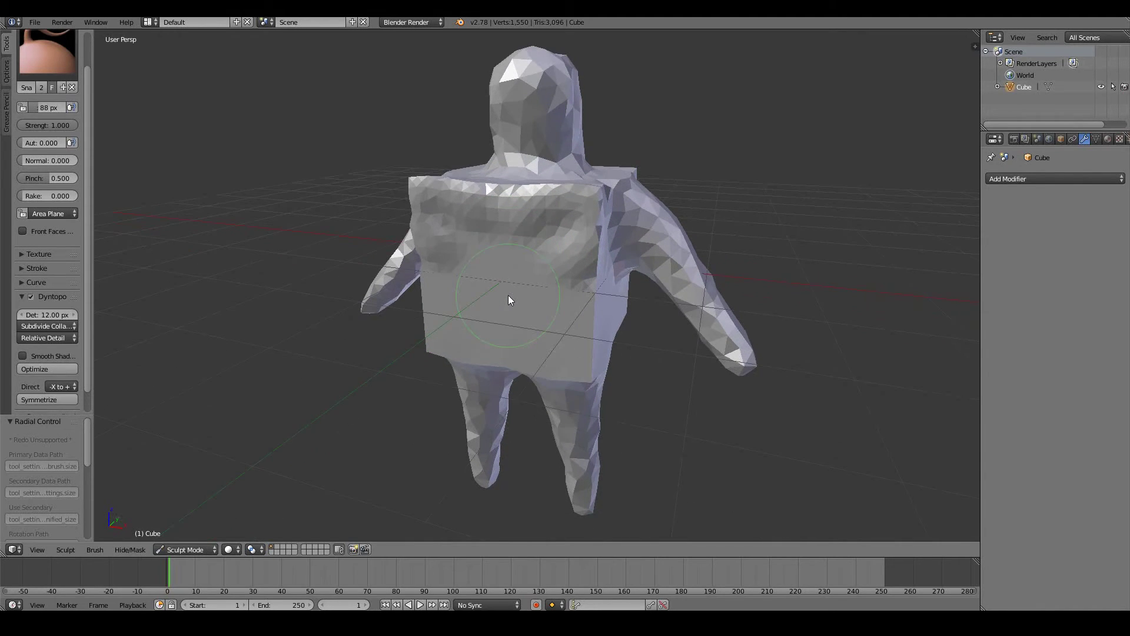
pyautogui.moveTo(520, 208)
pyautogui.mouseDown(button='middle')
pyautogui.moveTo(577, 221)
pyautogui.moveTo(614, 199)
pyautogui.mouseUp(button='middle')
# Step: Switch to the Clay brush and build up the tops of the shoulders where the arms join the body
pyautogui.press('c')
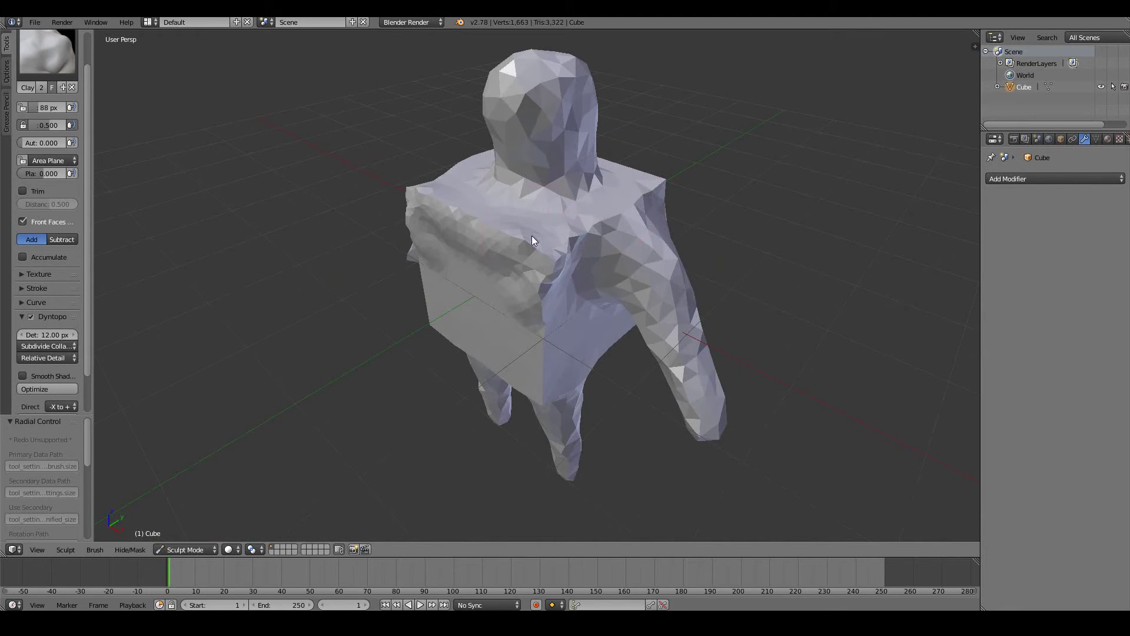
pyautogui.moveTo(531, 237); pyautogui.dragTo(547, 245, button='middle')
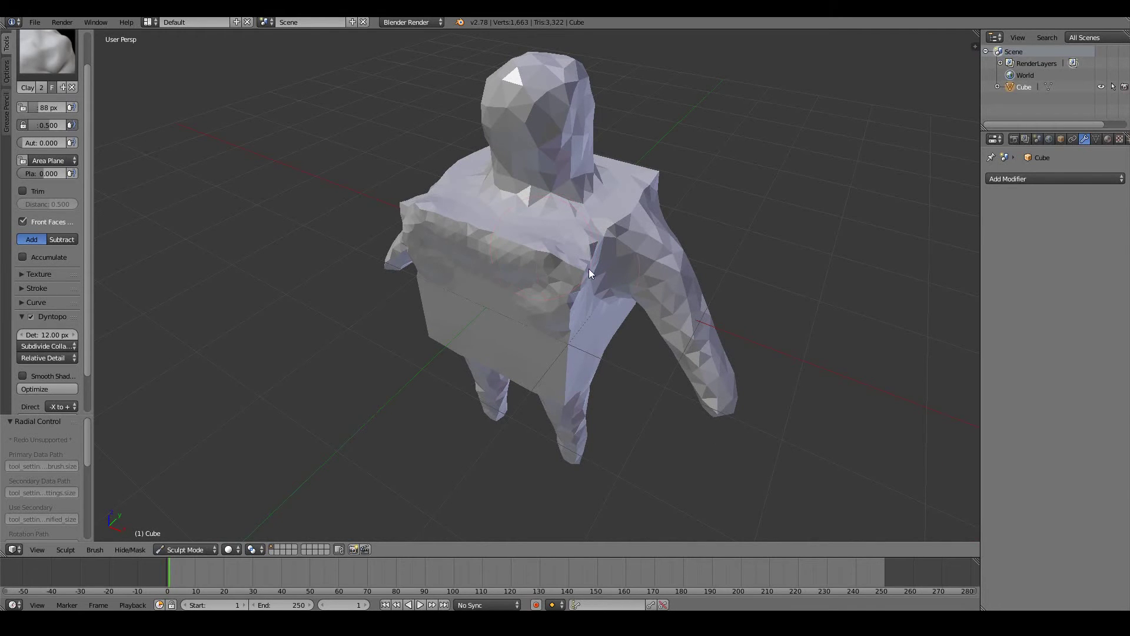
pyautogui.moveTo(589, 269); pyautogui.dragTo(535, 263, button='middle')
pyautogui.moveTo(607, 253); pyautogui.dragTo(598, 245, button='middle')
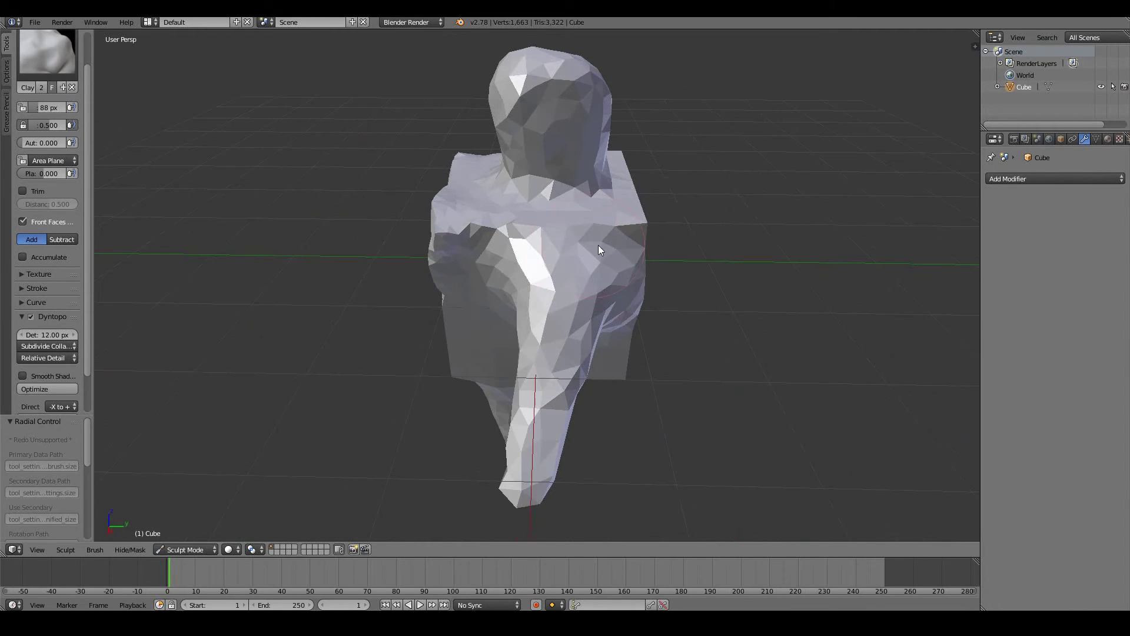
pyautogui.moveTo(643, 224)
pyautogui.mouseDown()
pyautogui.moveTo(622, 225)
pyautogui.moveTo(633, 223)
pyautogui.mouseUp()
pyautogui.moveTo(680, 257); pyautogui.dragTo(604, 257, button='middle')
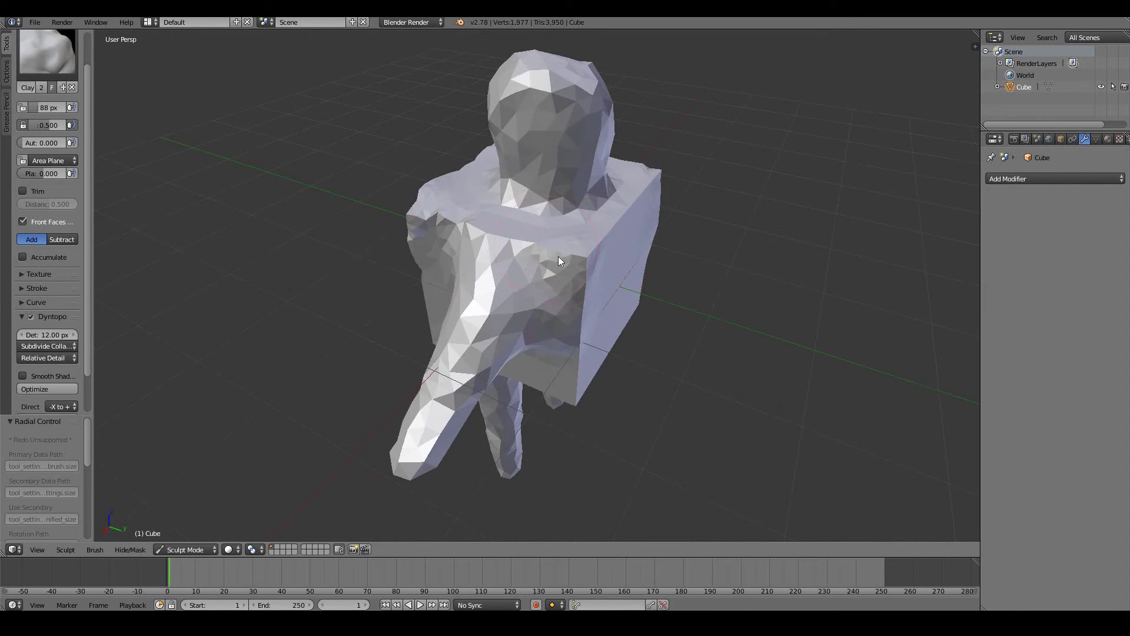
pyautogui.moveTo(586, 248); pyautogui.dragTo(262, 268, button='middle')
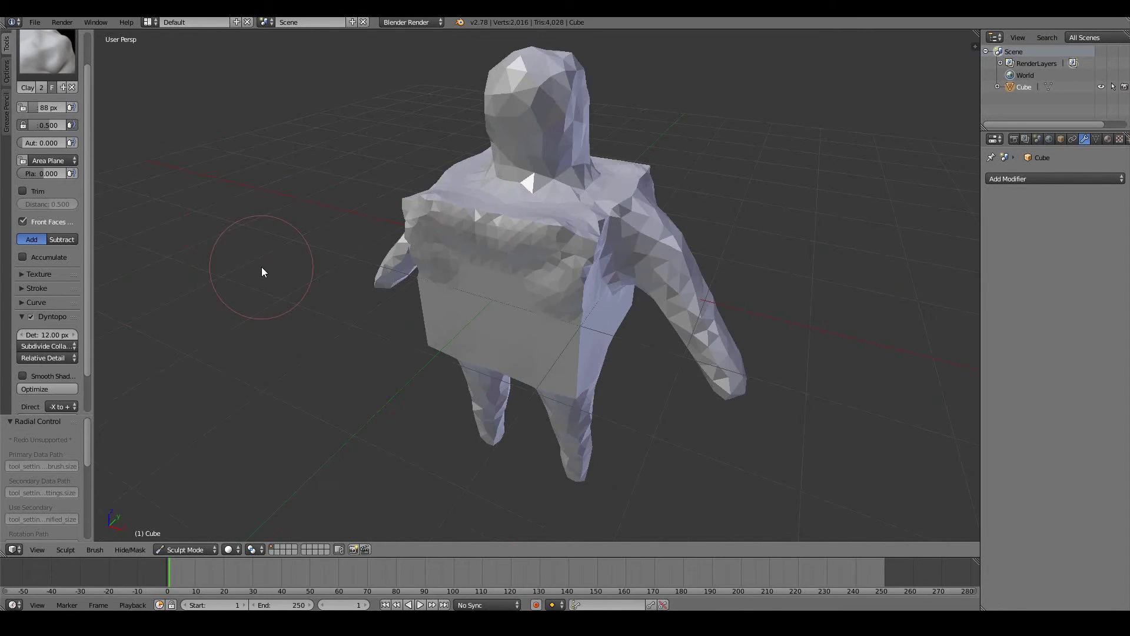
# Step: Turn on Smooth Shading for dynamic topology
pyautogui.moveTo(328, 328); pyautogui.dragTo(434, 341, button='middle')
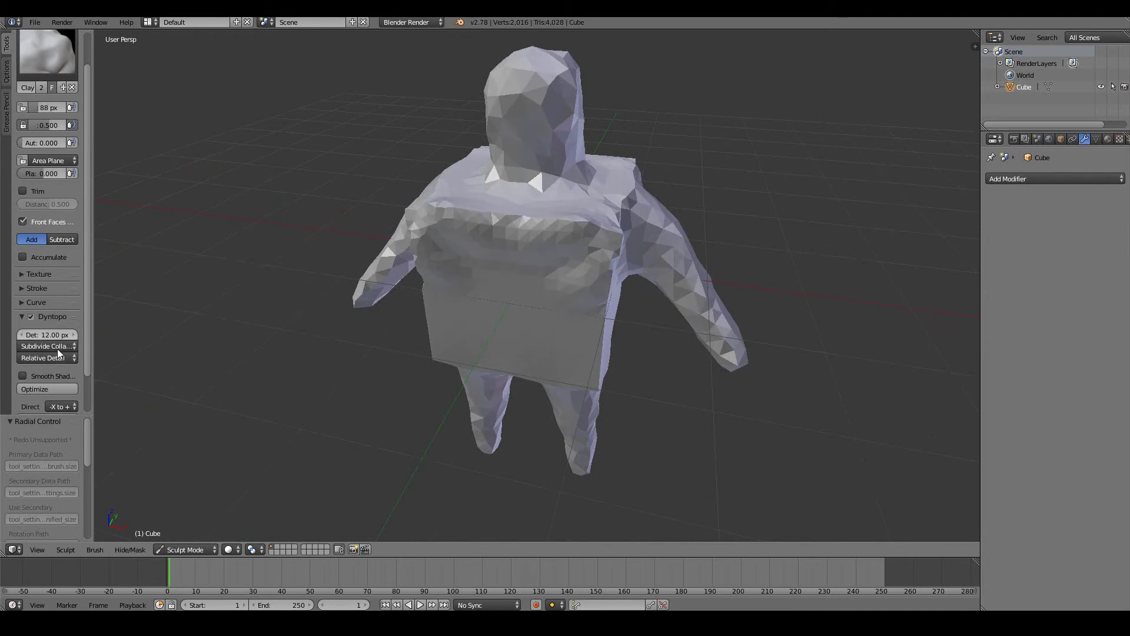
pyautogui.scroll(-2, 57, 334)
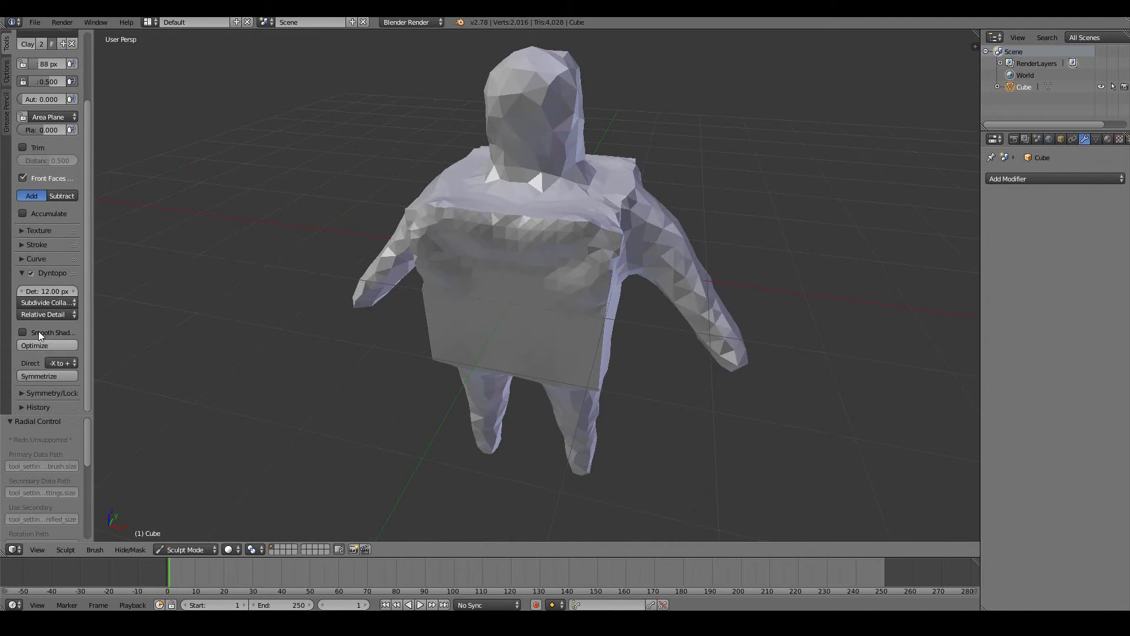
pyautogui.moveTo(353, 236); pyautogui.dragTo(358, 252, button='middle')
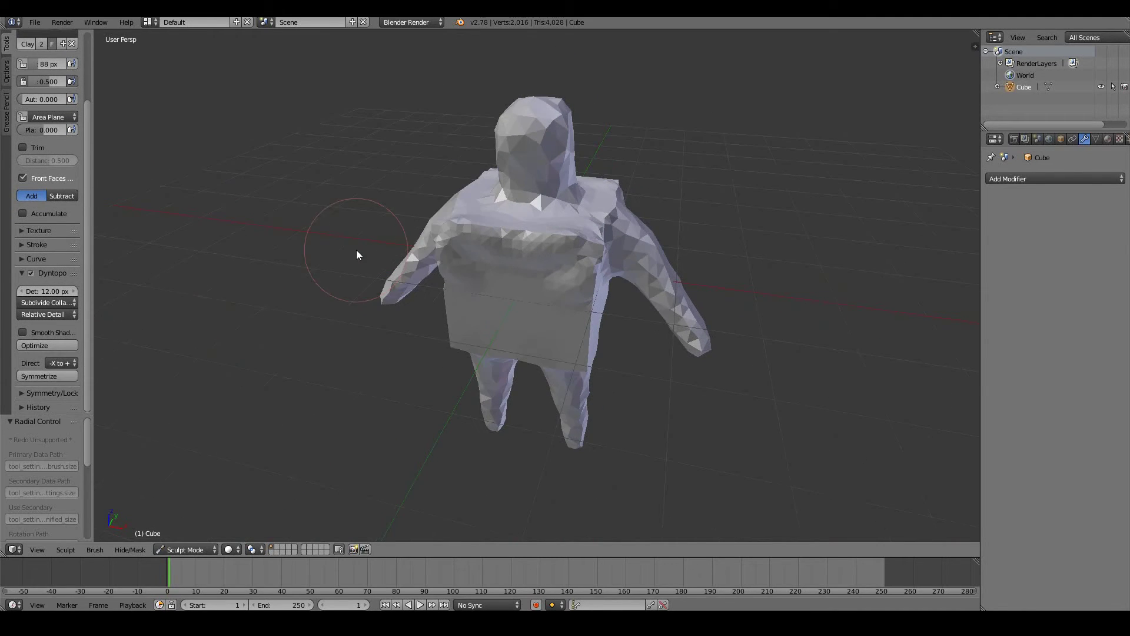
pyautogui.click(26, 330)
pyautogui.click(26, 331)
pyautogui.click(26, 330)
pyautogui.scroll(3, 480, 318)
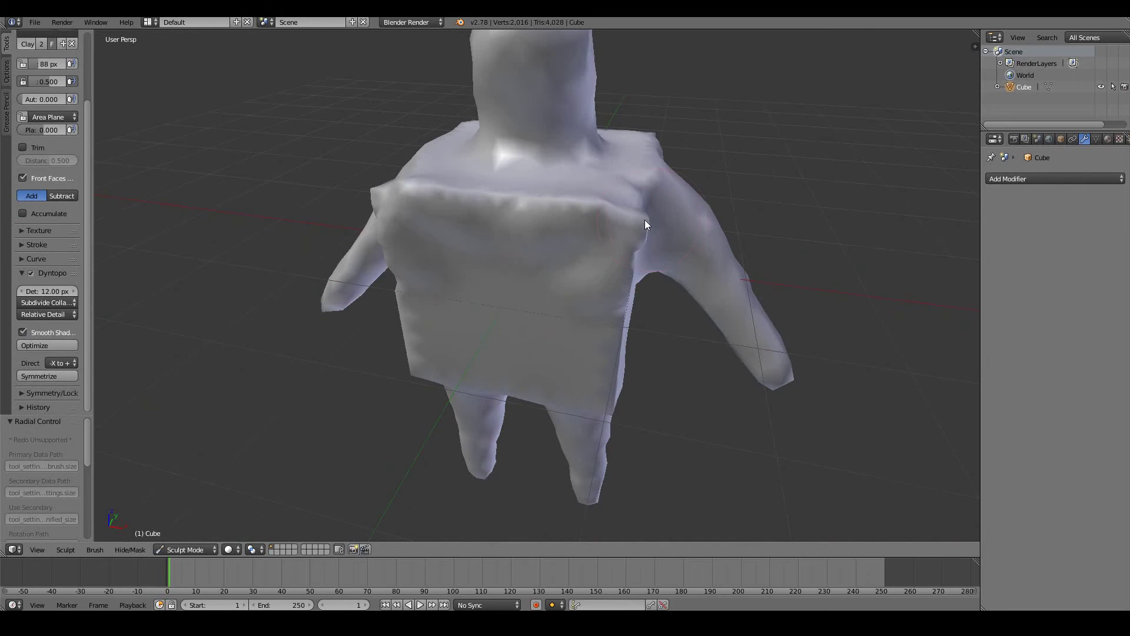
# Step: Add clay to the front shoulder corners and the sides of the torso with the Clay brush
pyautogui.moveTo(690, 280); pyautogui.dragTo(534, 257, button='middle')
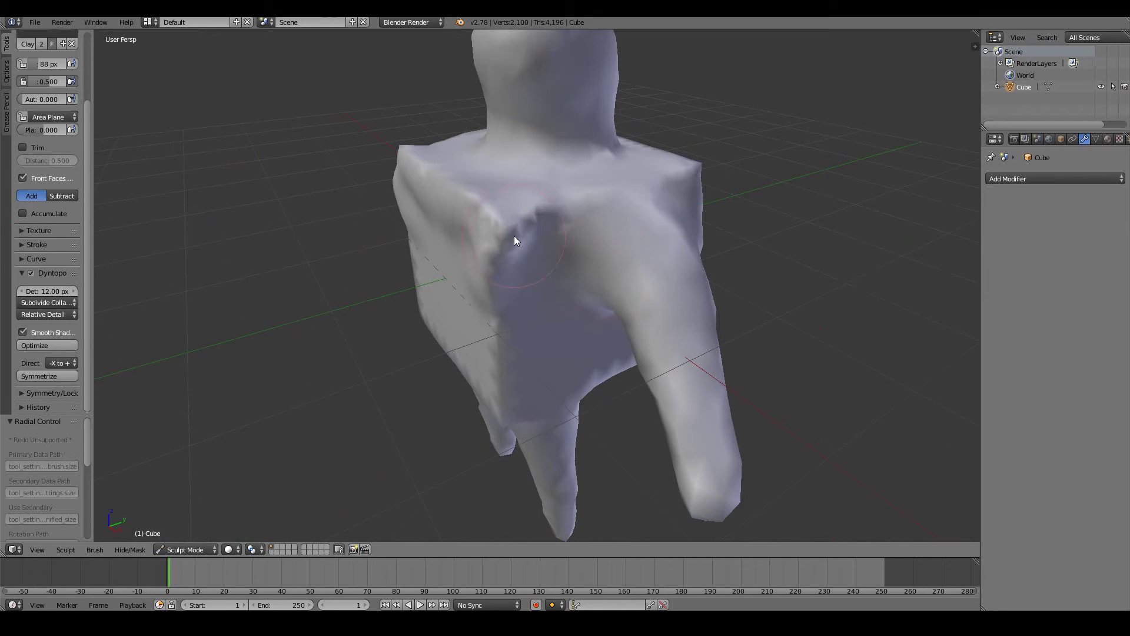
pyautogui.moveTo(507, 235)
pyautogui.mouseDown(button='middle')
pyautogui.moveTo(518, 283)
pyautogui.moveTo(432, 277)
pyautogui.mouseUp(button='middle')
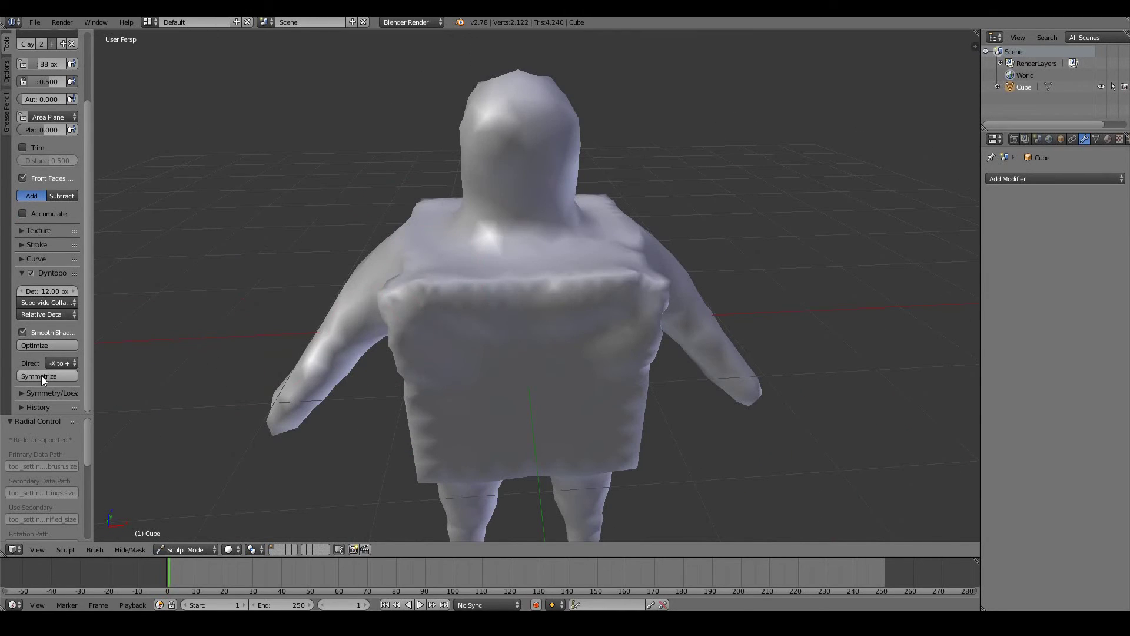
pyautogui.moveTo(288, 387); pyautogui.dragTo(590, 258, button='middle')
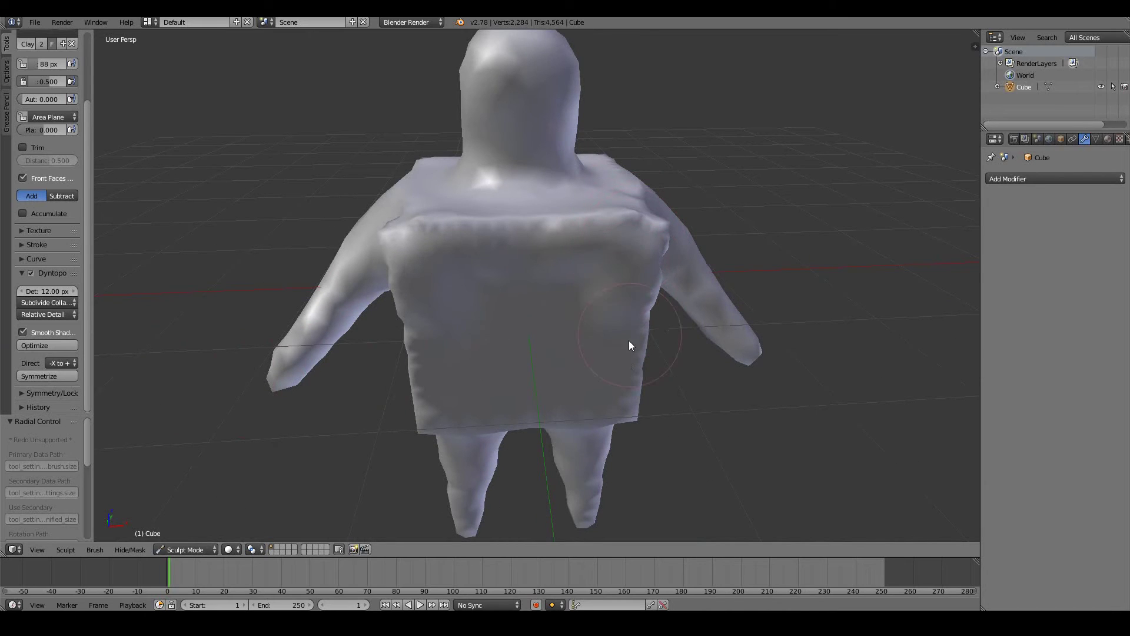
pyautogui.moveTo(629, 341); pyautogui.dragTo(627, 358)
# Step: Turn off X-axis mirroring and add a Clay stroke to one side of the chest
pyautogui.click(22, 392)
pyautogui.scroll(-3, 23, 389)
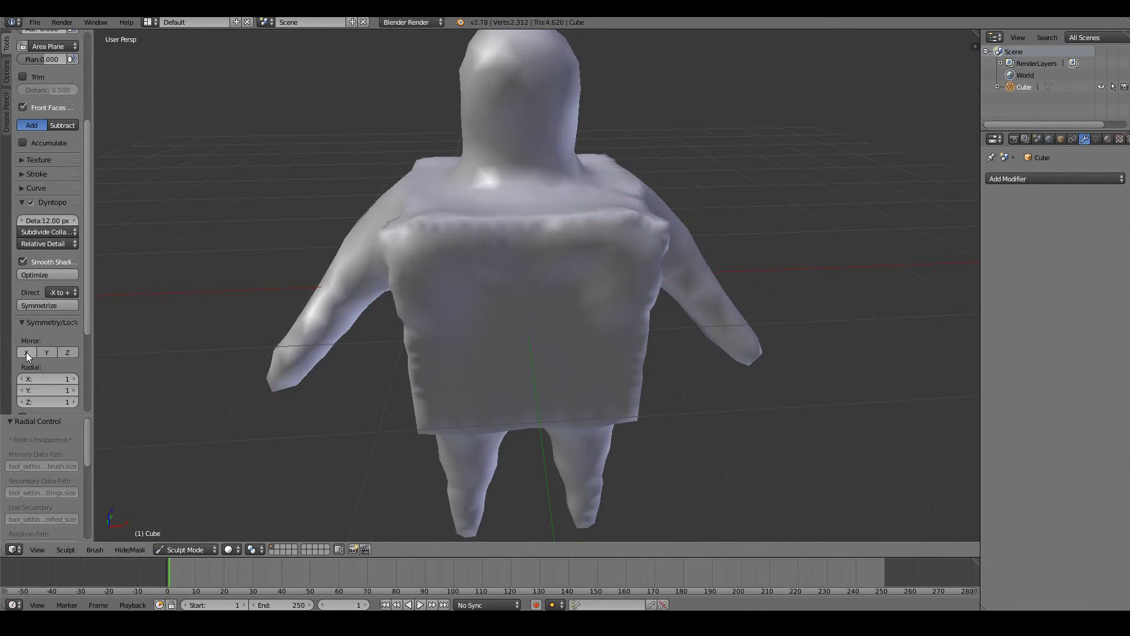
pyautogui.click(22, 323)
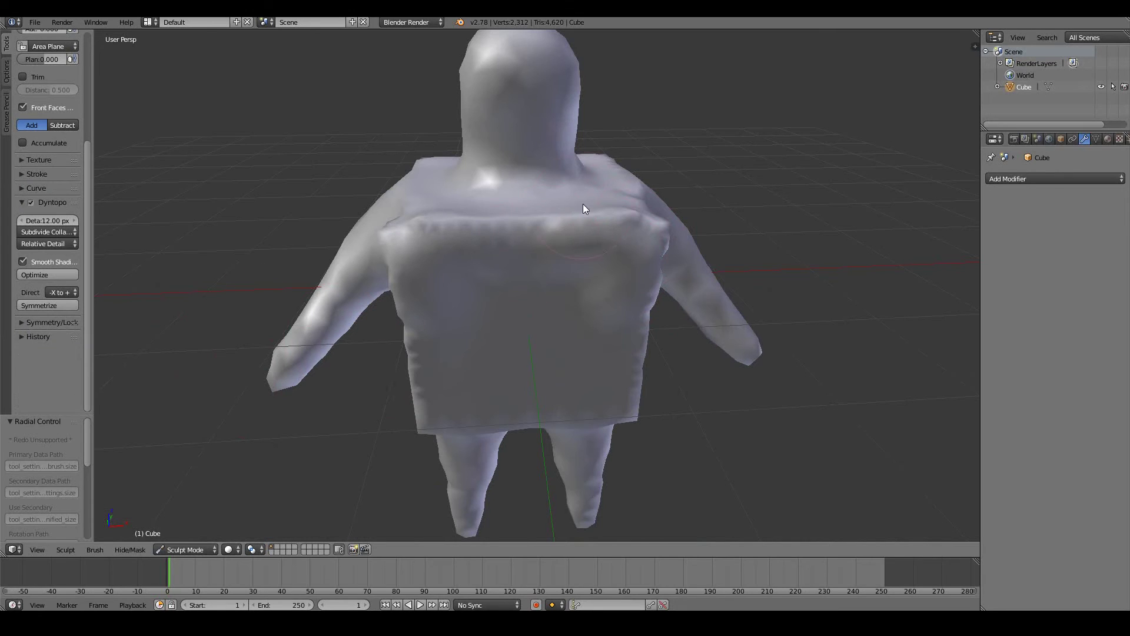
pyautogui.moveTo(598, 309); pyautogui.dragTo(595, 238)
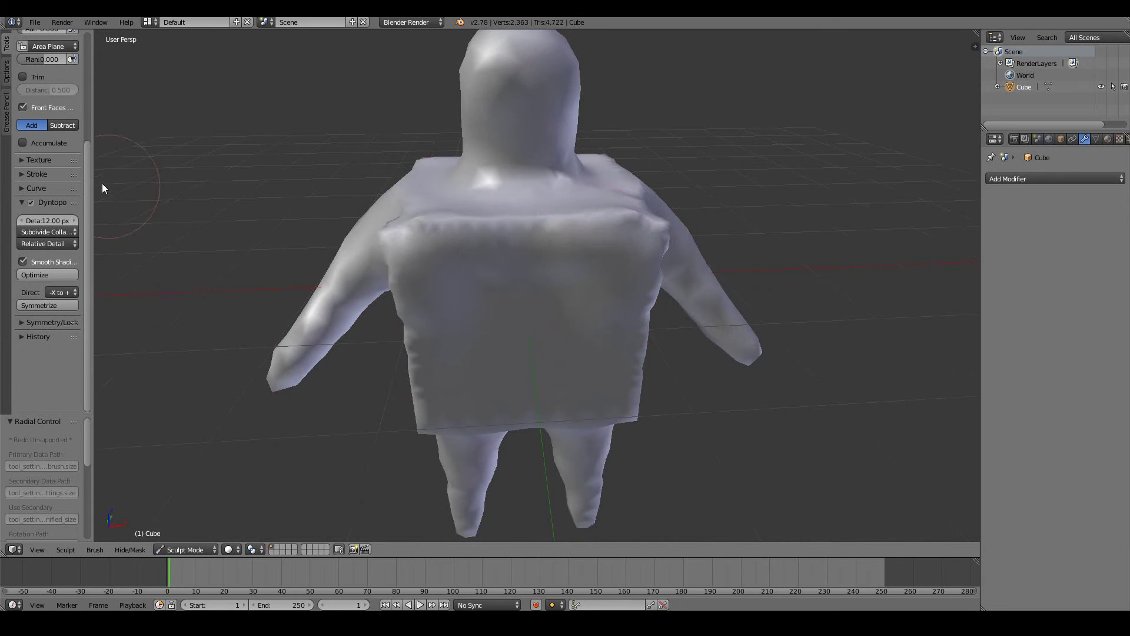
# Step: Switch to the Snake Hook brush and pull one side of the head outward into an asymmetric bulge
pyautogui.scroll(2, 101, 183)
pyautogui.scroll(7, 52, 128)
pyautogui.click(49, 84)
pyautogui.click(379, 206)
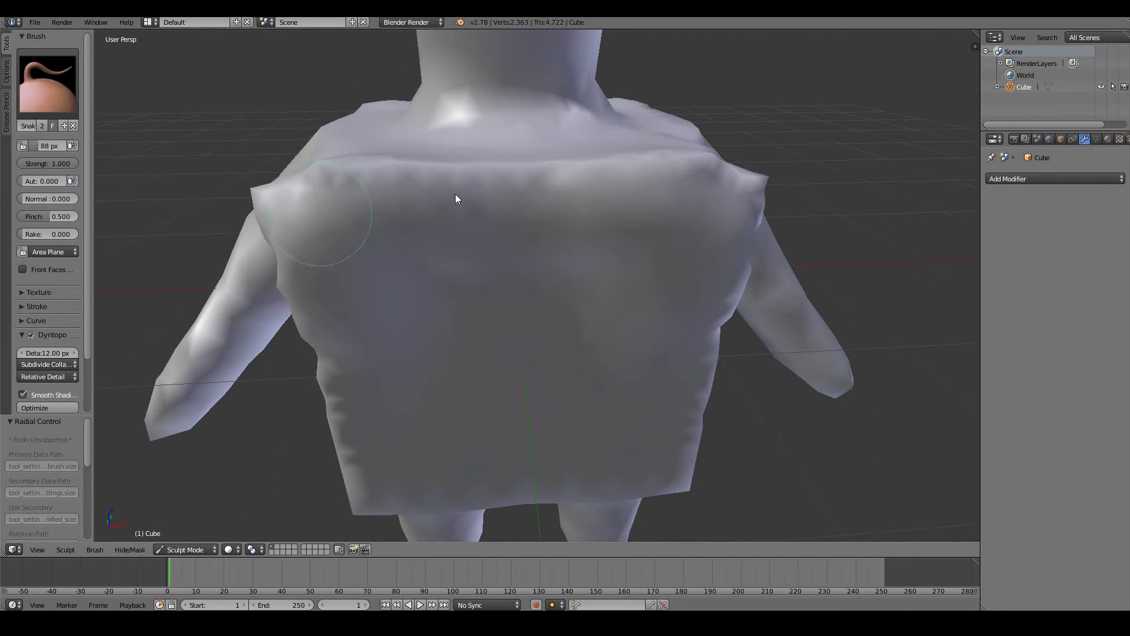
pyautogui.scroll(-4, 455, 193)
pyautogui.moveTo(558, 154); pyautogui.dragTo(599, 174)
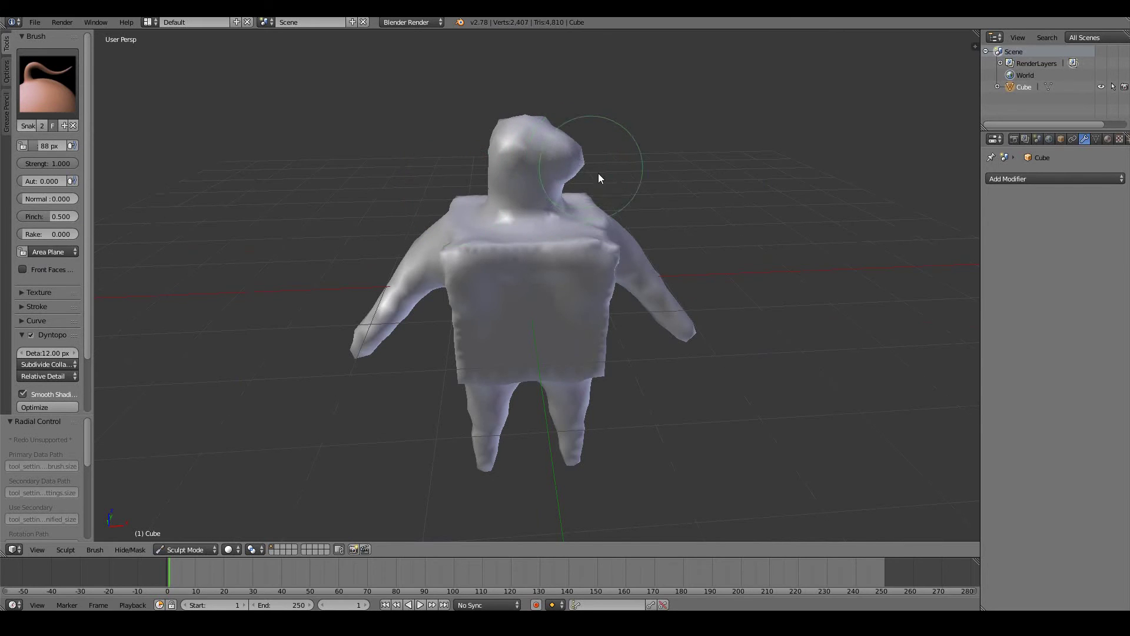
pyautogui.moveTo(598, 173)
pyautogui.mouseDown(button='middle')
pyautogui.moveTo(540, 174)
pyautogui.moveTo(564, 167)
pyautogui.mouseUp(button='middle')
pyautogui.moveTo(563, 167); pyautogui.dragTo(567, 164)
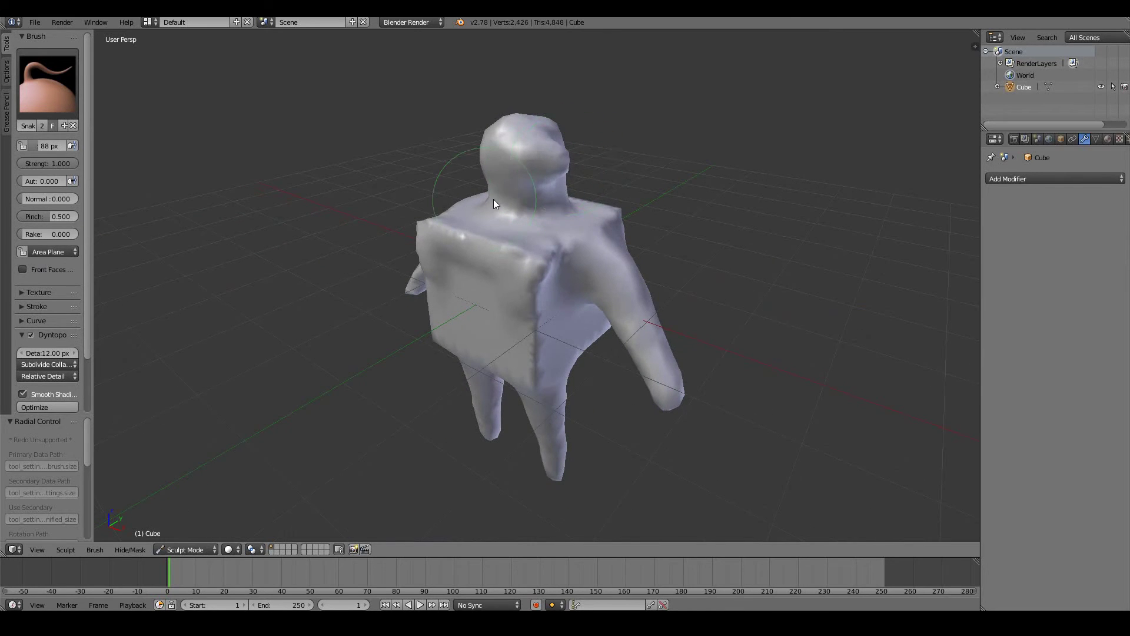
pyautogui.moveTo(493, 199); pyautogui.dragTo(541, 197, button='middle')
# Step: Set the Symmetrize direction to +X to -X and symmetrize the mesh to copy the head bulge to the other side
pyautogui.scroll(-3, 28, 337)
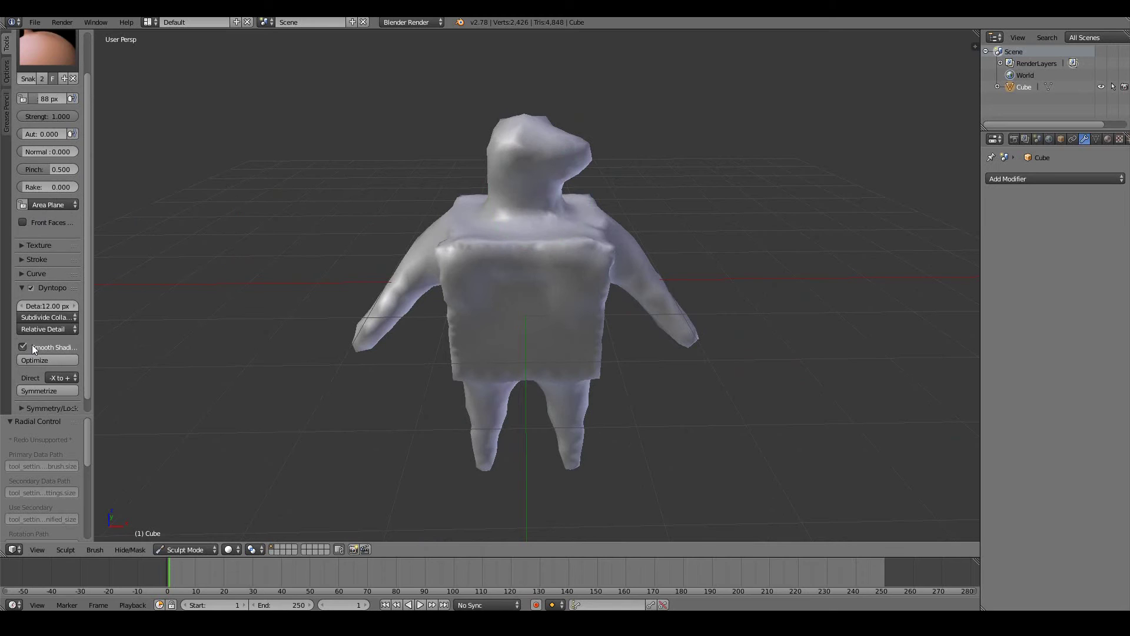
pyautogui.click(44, 378)
pyautogui.hotkey('ctrl', 'z')
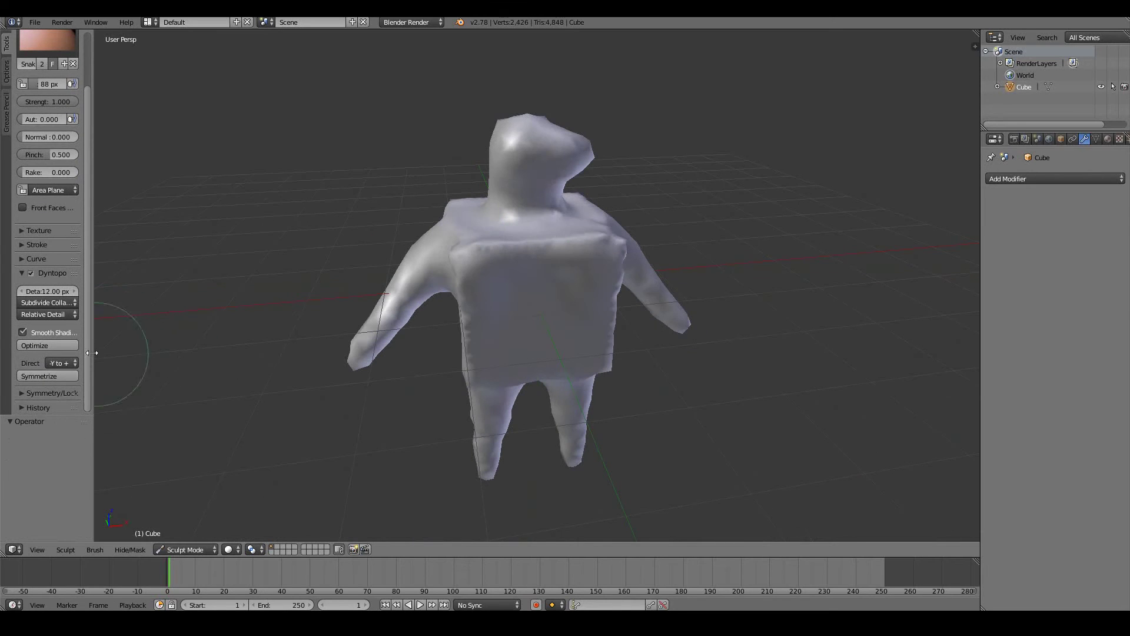
pyautogui.click(62, 363)
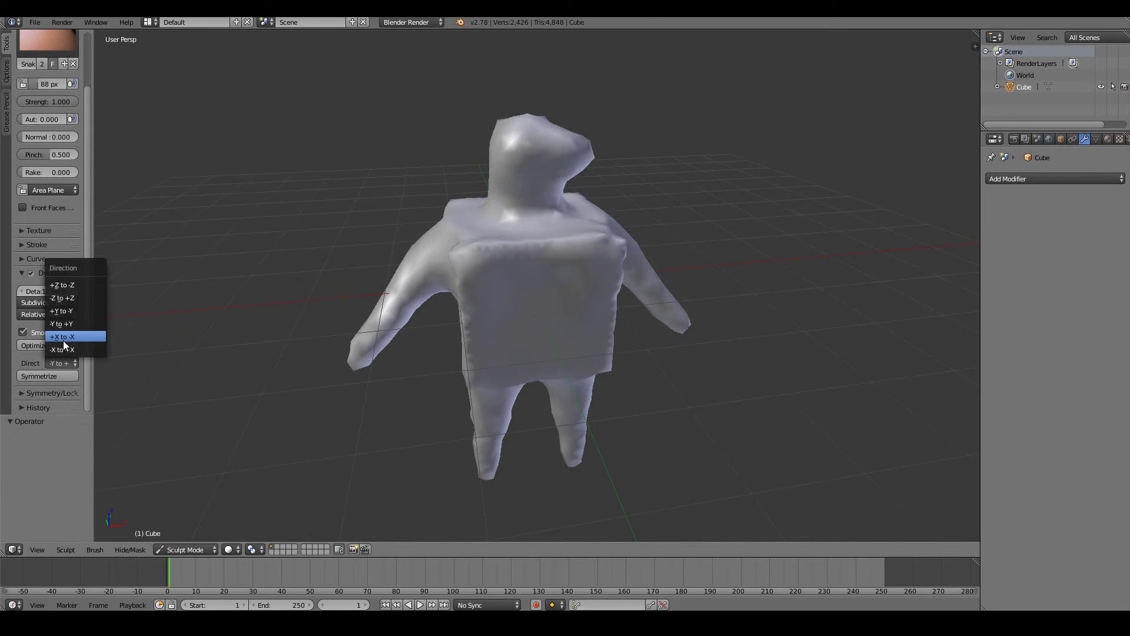
pyautogui.click(62, 337)
pyautogui.click(50, 377)
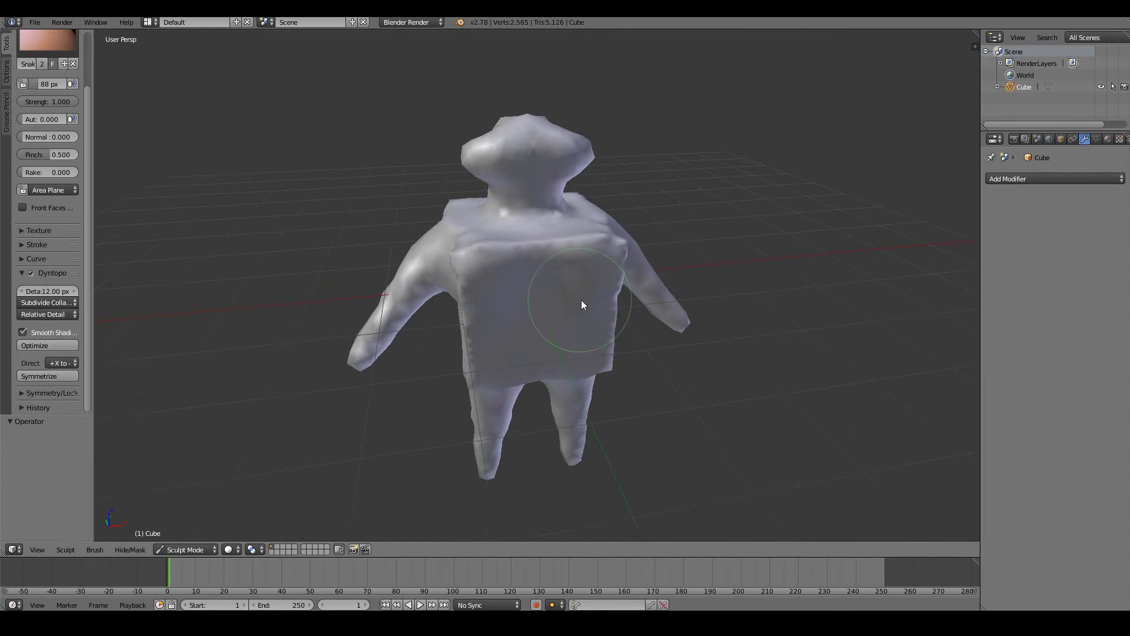
# Step: Turn X-axis mirroring back on and widen the tool shelf to reveal its full option names
pyautogui.moveTo(583, 306); pyautogui.dragTo(560, 304, button='middle')
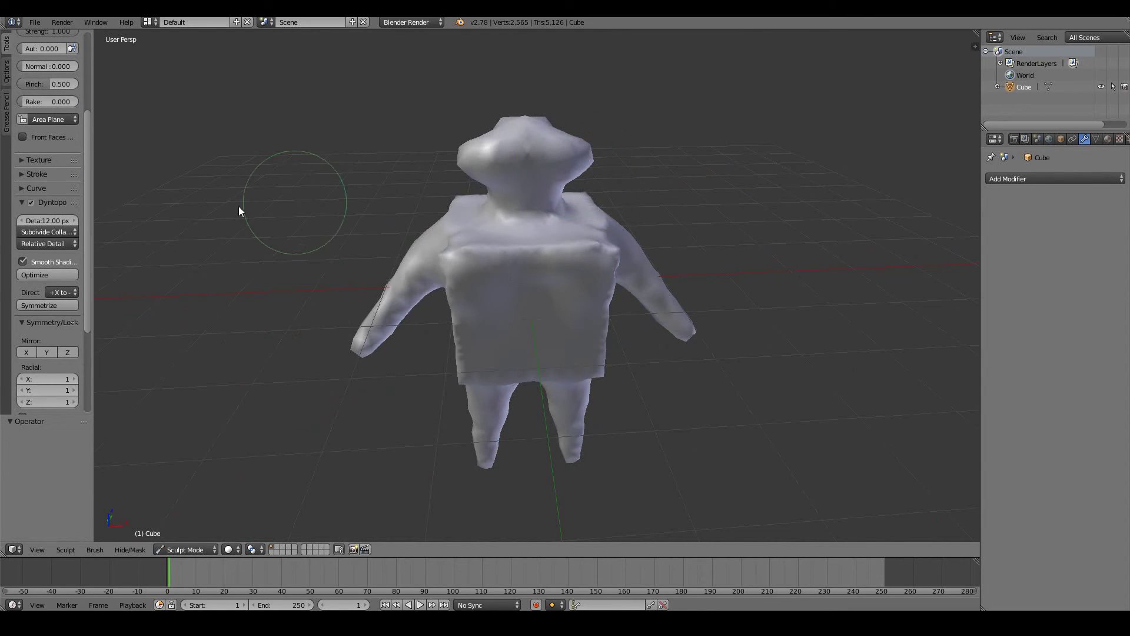
pyautogui.click(26, 352)
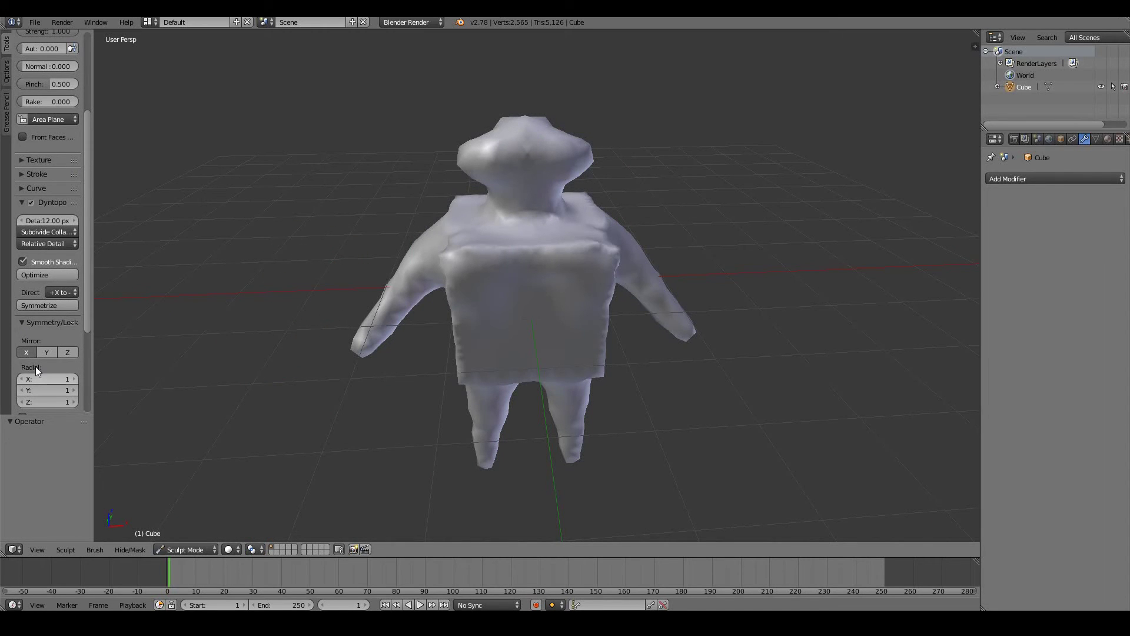
pyautogui.keyDown('shift'); pyautogui.scroll(3, 569, 254); pyautogui.keyUp('shift')
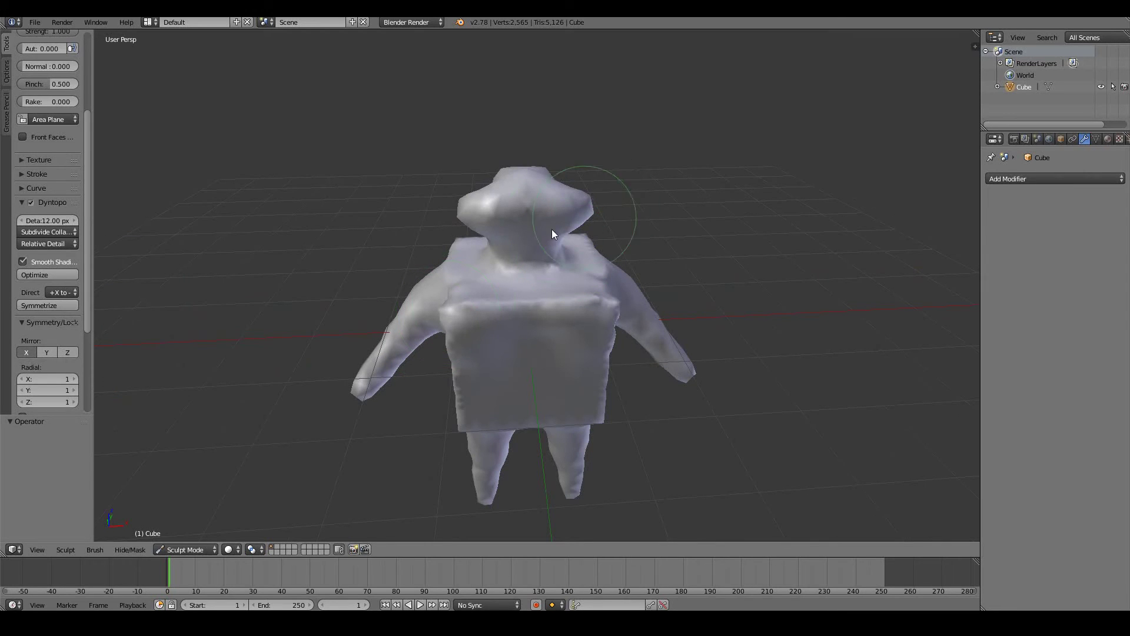
pyautogui.moveTo(556, 223); pyautogui.dragTo(595, 309, button='middle')
pyautogui.moveTo(92, 248); pyautogui.dragTo(151, 249)
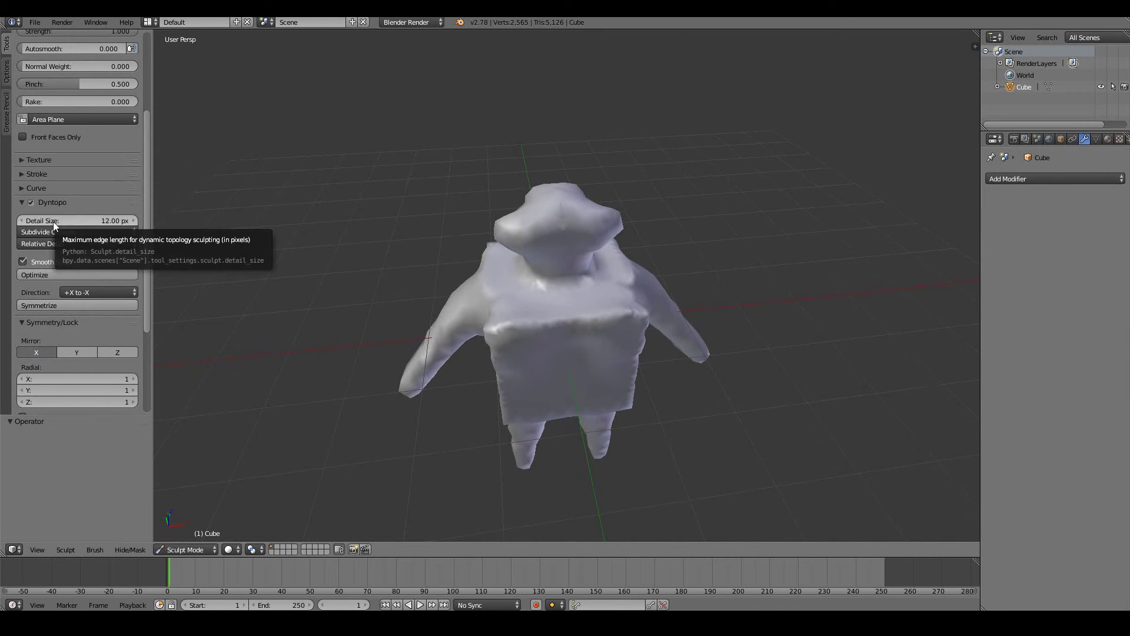
# Step: Set the dynamic topology Detail Size to 50 px
pyautogui.scroll(5, 551, 369)
pyautogui.moveTo(551, 370)
pyautogui.mouseDown(button='middle')
pyautogui.moveTo(572, 372)
pyautogui.moveTo(556, 355)
pyautogui.mouseUp(button='middle')
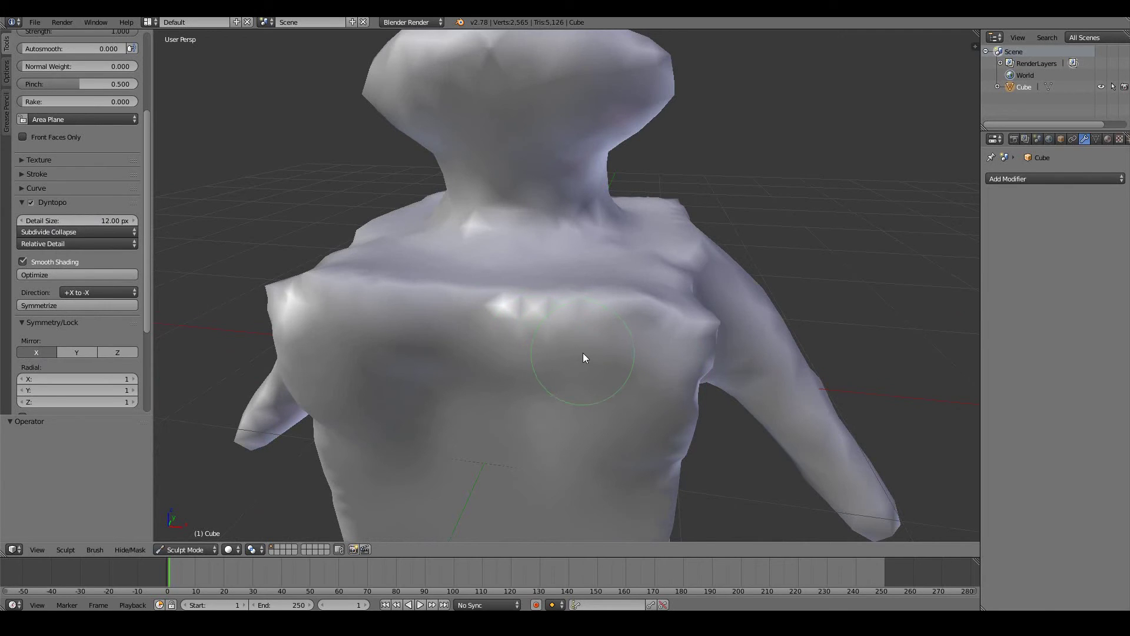
pyautogui.scroll(-2, 583, 358)
pyautogui.click(112, 221)
pyautogui.write('50')
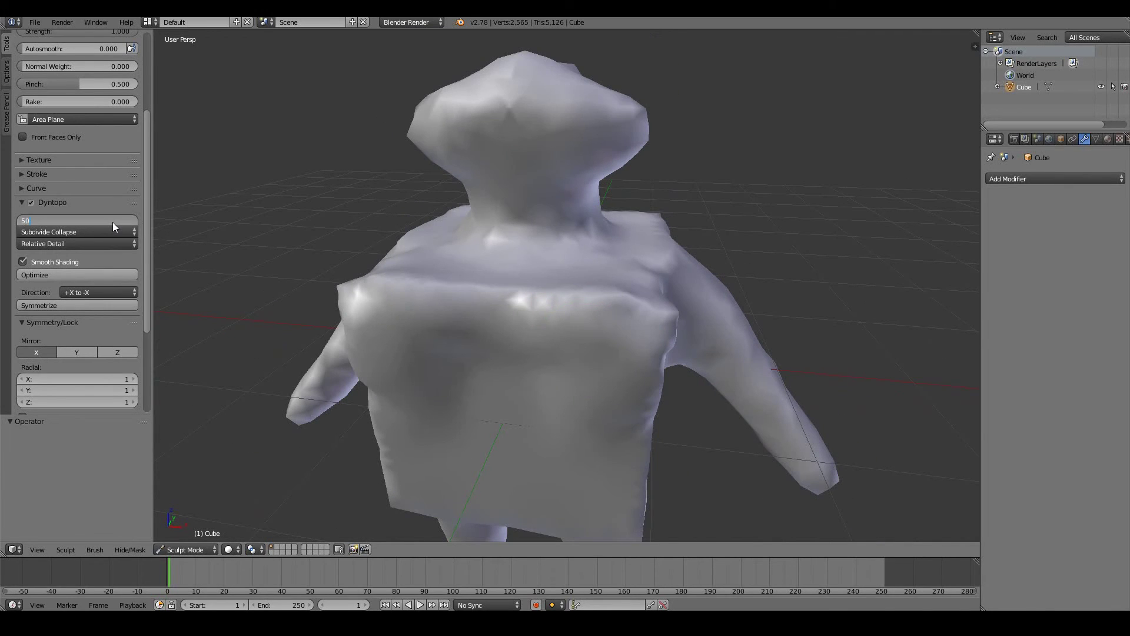
pyautogui.press('Return')
# Step: Sculpt a mirrored Snake Hook stroke across the upper chest and check its wireframe in Edit Mode before returning to Sculpt Mode
pyautogui.moveTo(605, 326); pyautogui.dragTo(567, 330)
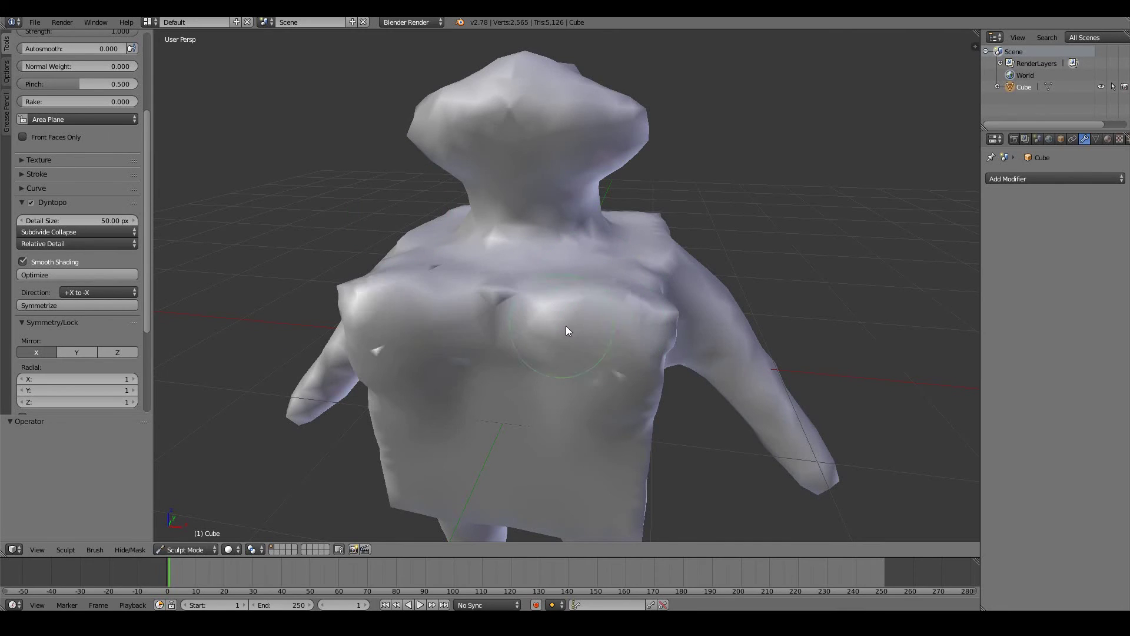
pyautogui.press('Tab')
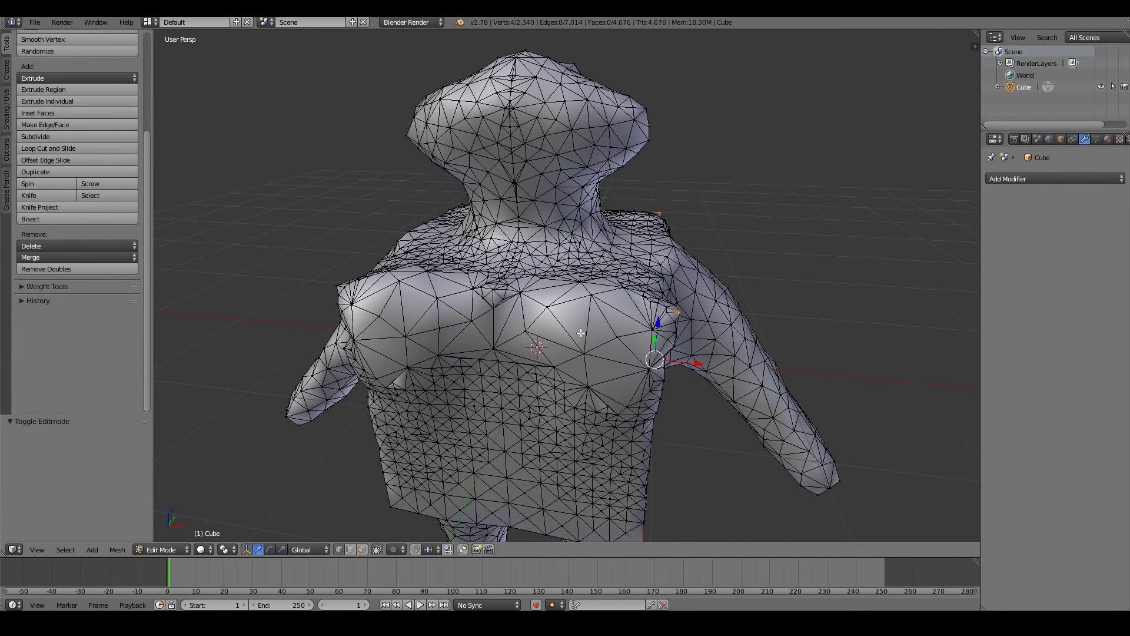
pyautogui.press('Tab')
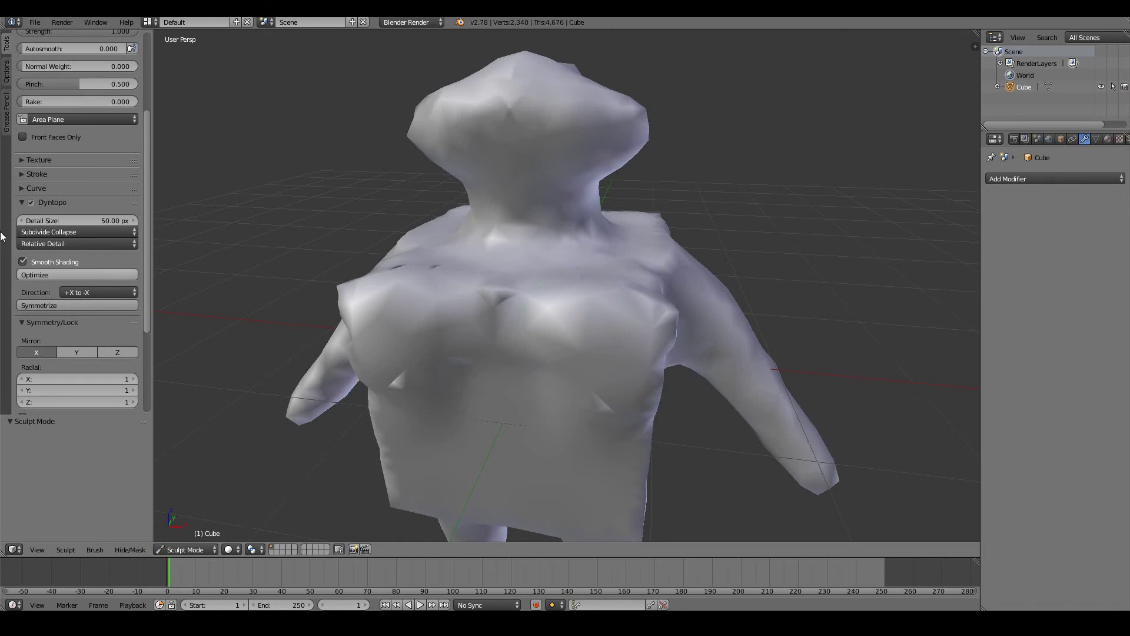
# Step: Set the dynamic topology Detail Size to 2 px
pyautogui.click(101, 223)
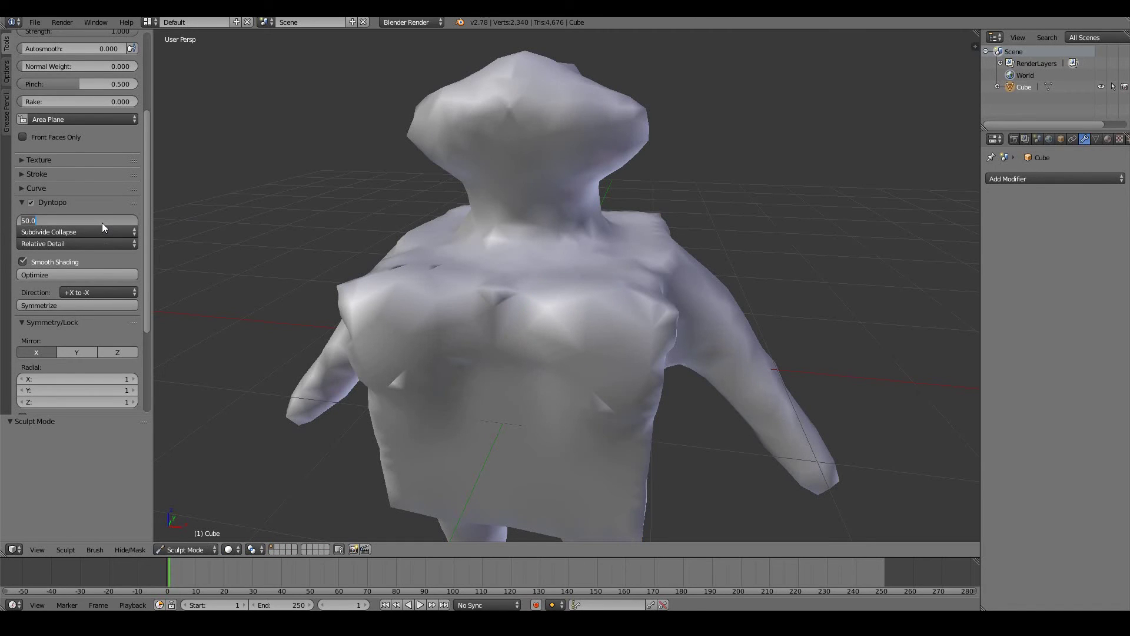
pyautogui.write('2')
pyautogui.press('Return')
# Step: Try a mirrored Snake Hook stroke across the chest at the fine detail size and undo it
pyautogui.moveTo(468, 288)
pyautogui.mouseDown()
pyautogui.moveTo(550, 335)
pyautogui.moveTo(553, 349)
pyautogui.mouseUp()
pyautogui.hotkey('ctrl', 'z')
pyautogui.hotkey('ctrl', 'shift', 'z')
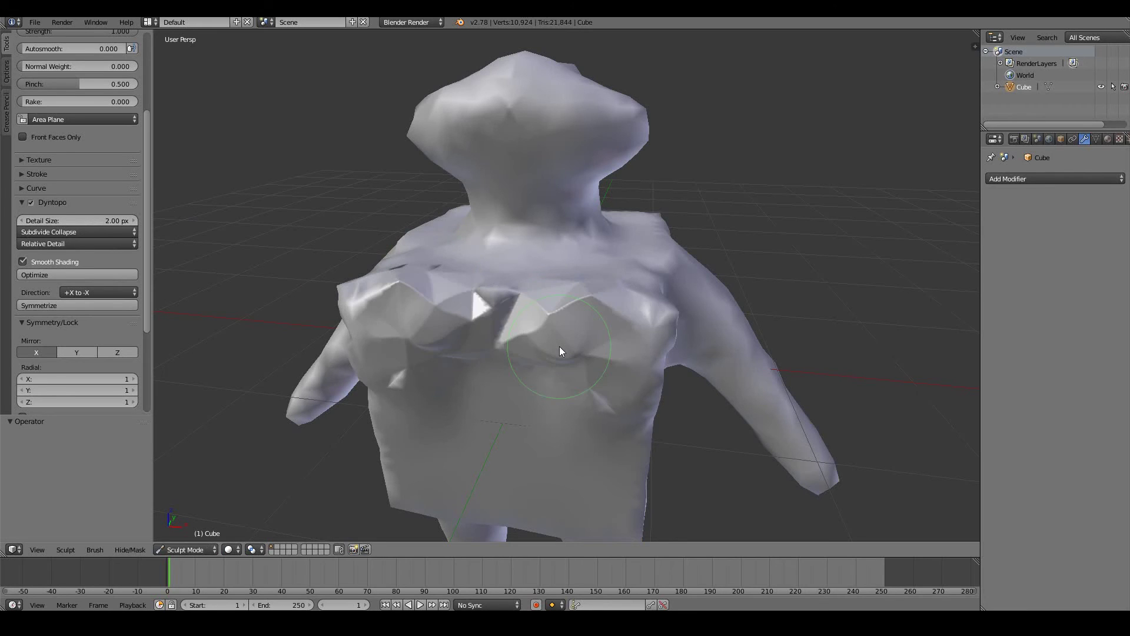
pyautogui.hotkey('ctrl', 'z')
# Step: Sculpt a mirrored Clay brush stroke down the chest and check its wireframe in Edit Mode before returning to Sculpt Mode
pyautogui.scroll(5, 97, 166)
pyautogui.click(83, 95)
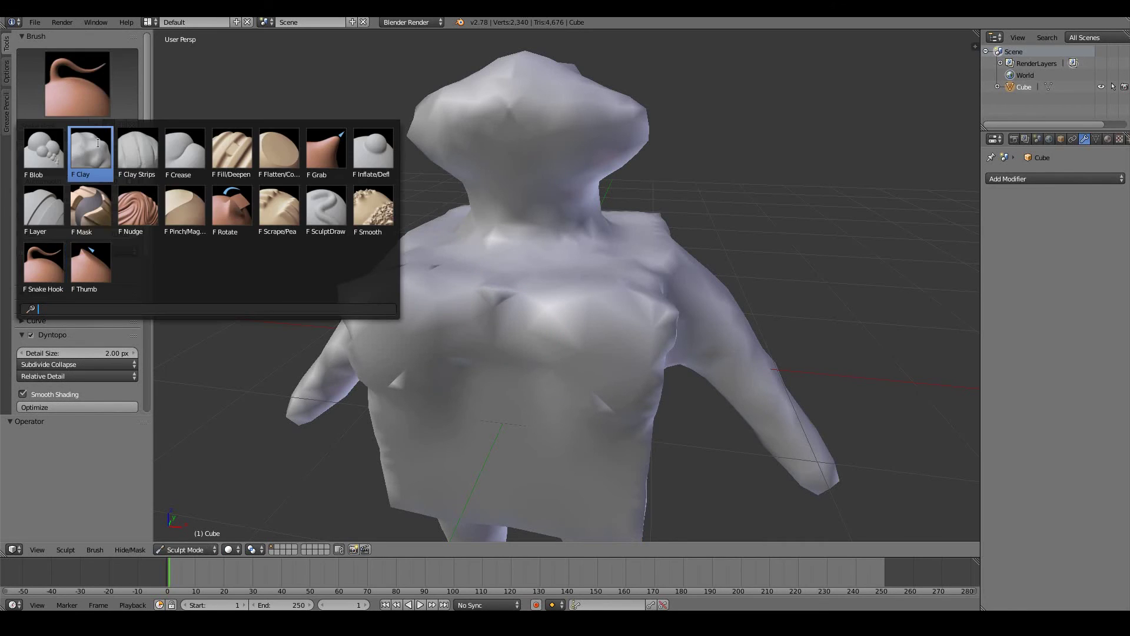
pyautogui.click(98, 143)
pyautogui.moveTo(598, 303); pyautogui.dragTo(579, 344)
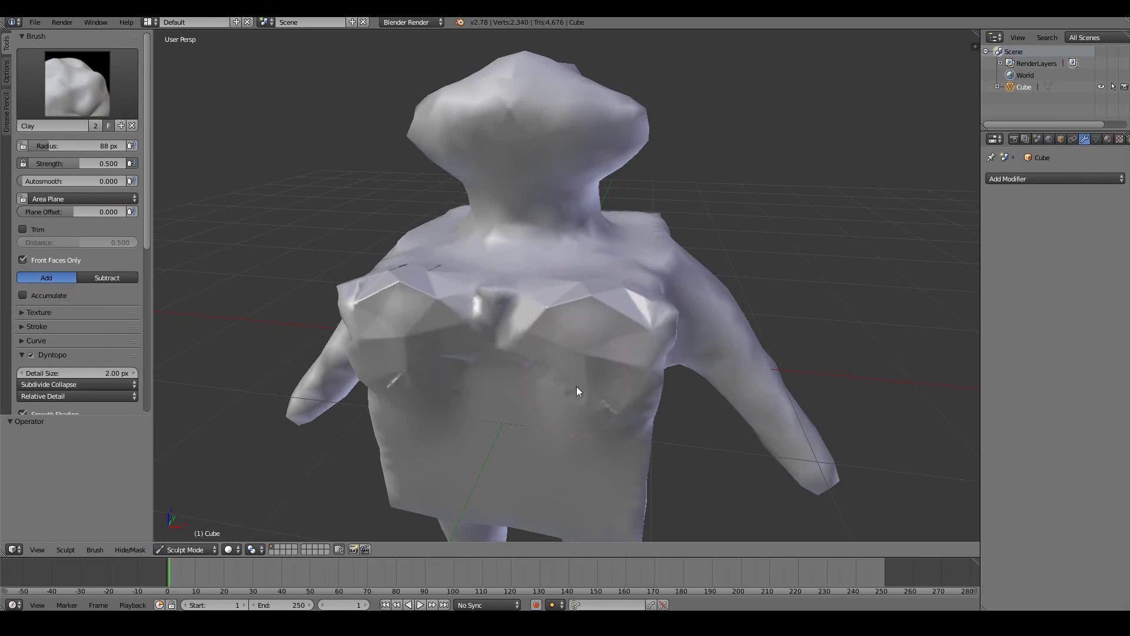
pyautogui.press('Tab')
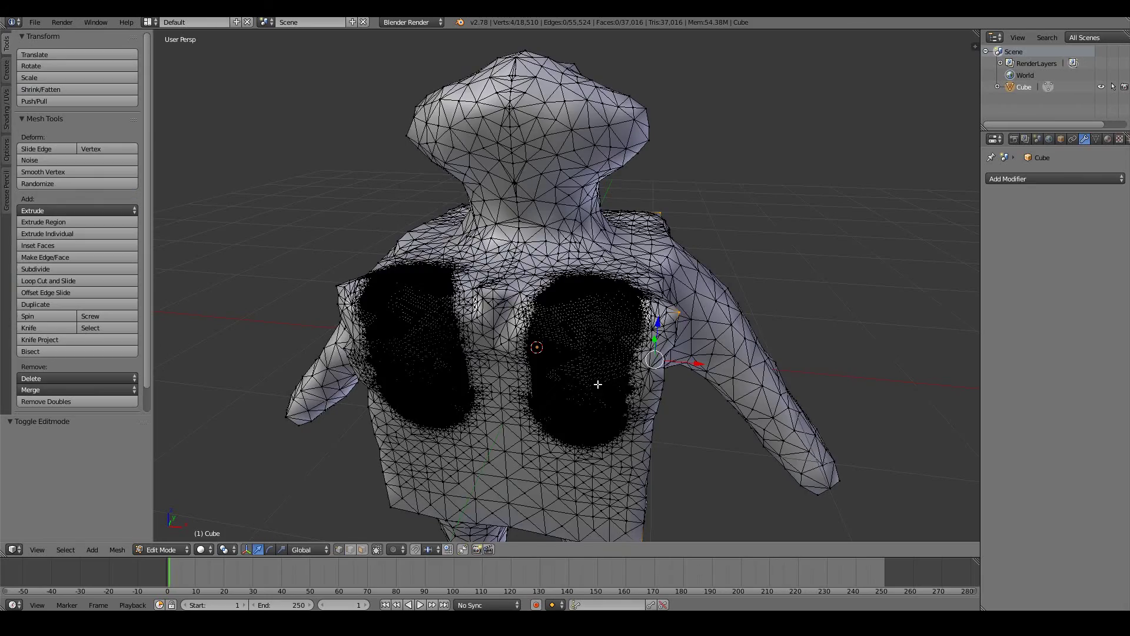
pyautogui.scroll(3, 598, 383)
pyautogui.moveTo(651, 414)
pyautogui.mouseDown(button='middle')
pyautogui.moveTo(626, 405)
pyautogui.moveTo(689, 402)
pyautogui.mouseUp(button='middle')
pyautogui.press('Tab')
# Step: Soften the chest with a mirrored Smooth brush stroke and check the wireframe in Edit Mode before returning to Sculpt Mode
pyautogui.scroll(-2, 463, 370)
pyautogui.click(60, 68)
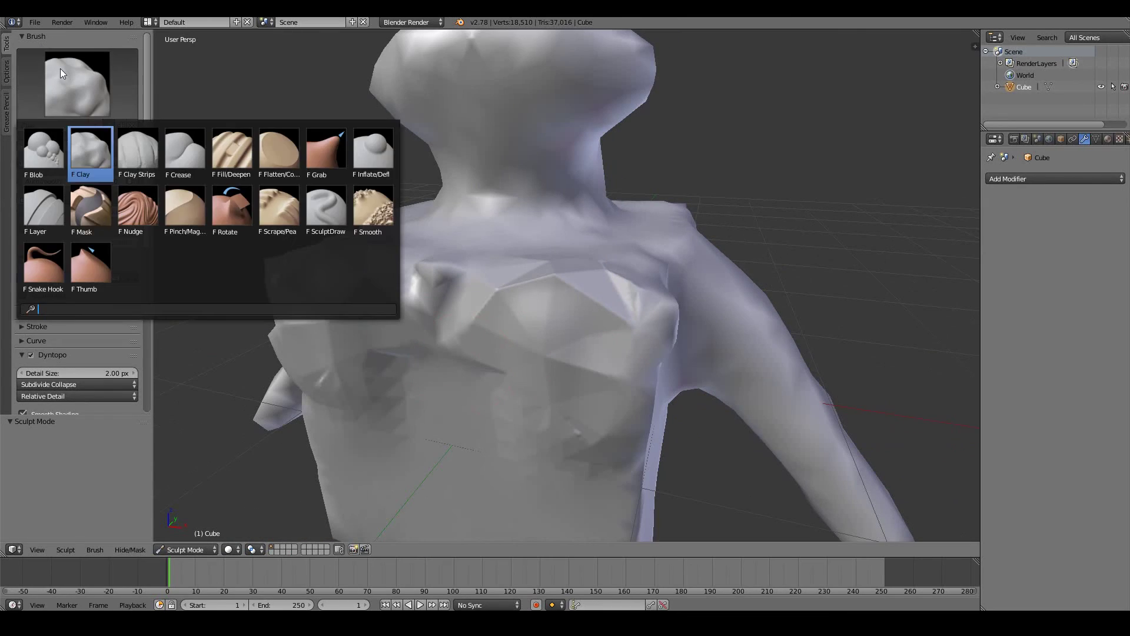
pyautogui.click(372, 211)
pyautogui.moveTo(547, 299); pyautogui.dragTo(658, 388)
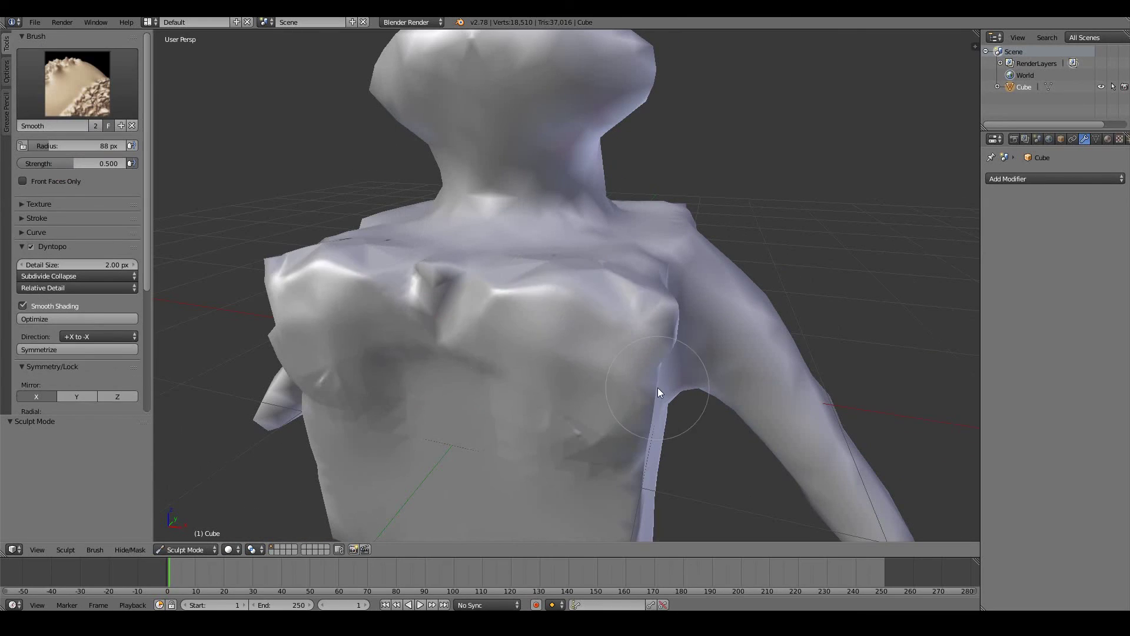
pyautogui.press('Tab')
pyautogui.press('Tab')
pyautogui.press('Tab')
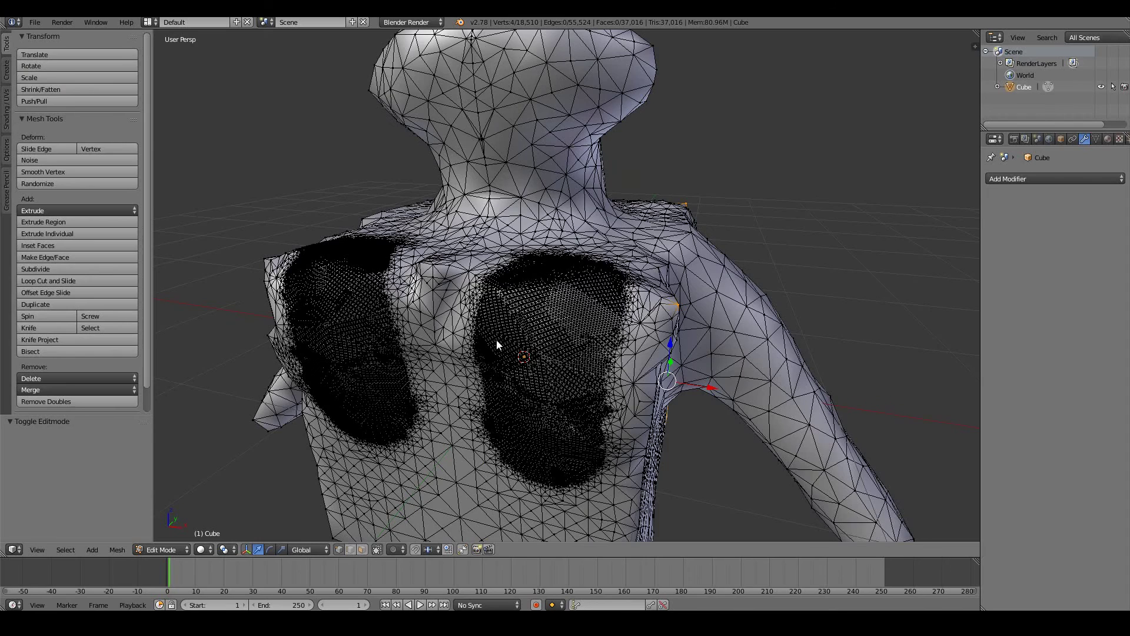
pyautogui.press('Tab')
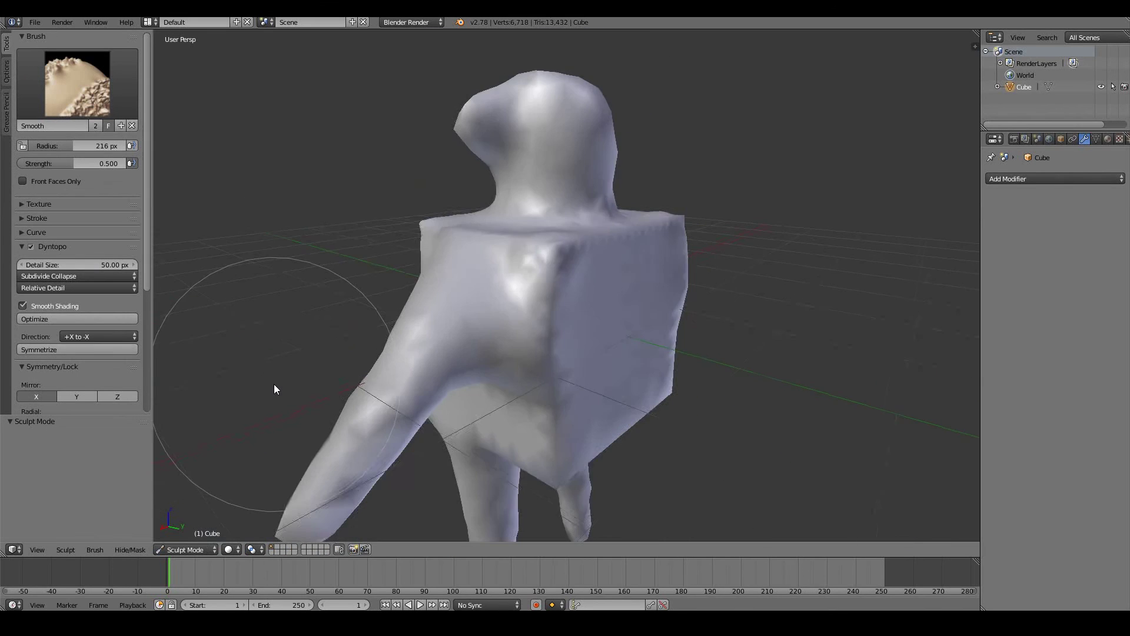
# Step: Examine the smoothed figure's chest, shoulders and back from the back, side and front
pyautogui.moveTo(274, 383); pyautogui.dragTo(306, 389, button='middle')
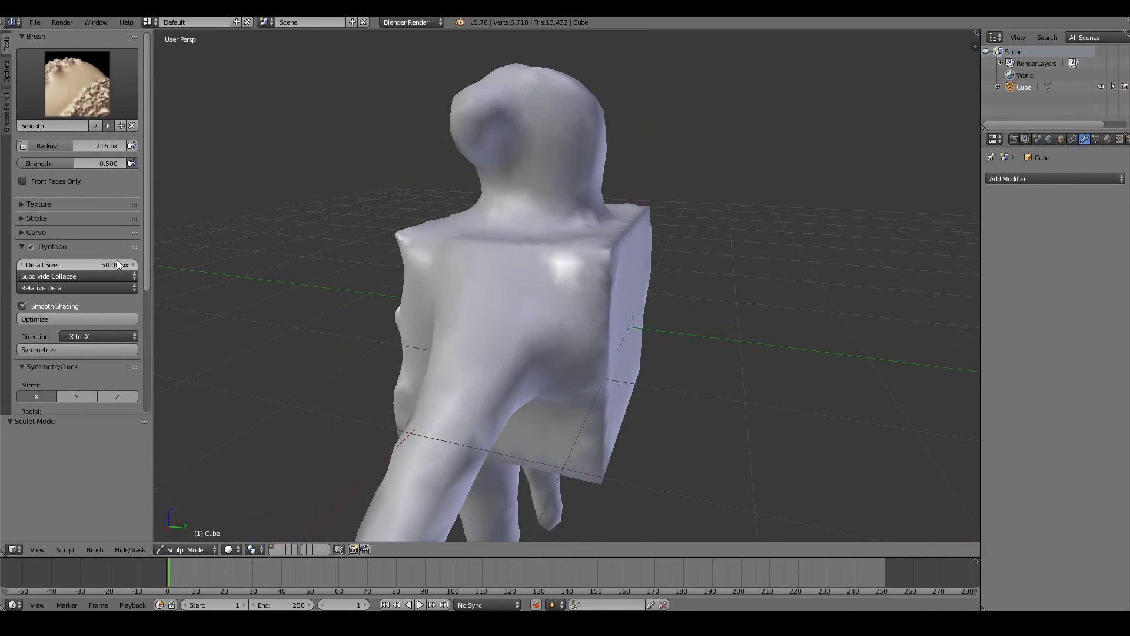
pyautogui.moveTo(612, 285); pyautogui.dragTo(596, 285, button='middle')
pyautogui.scroll(2, 593, 285)
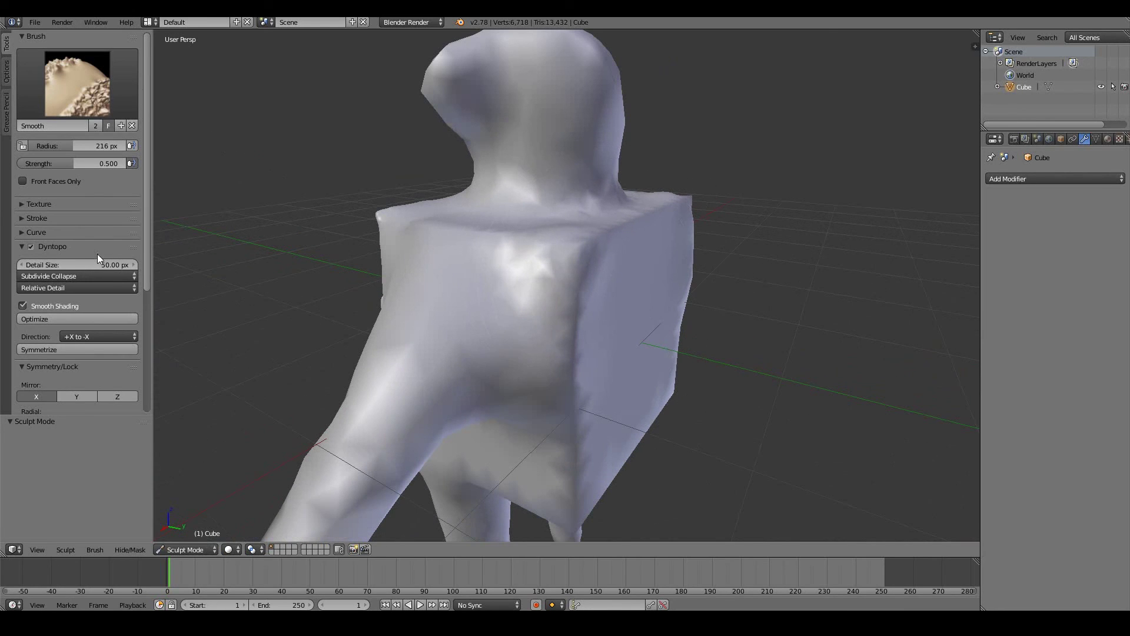
pyautogui.scroll(-3, 567, 443)
pyautogui.moveTo(552, 447); pyautogui.dragTo(517, 391, button='middle')
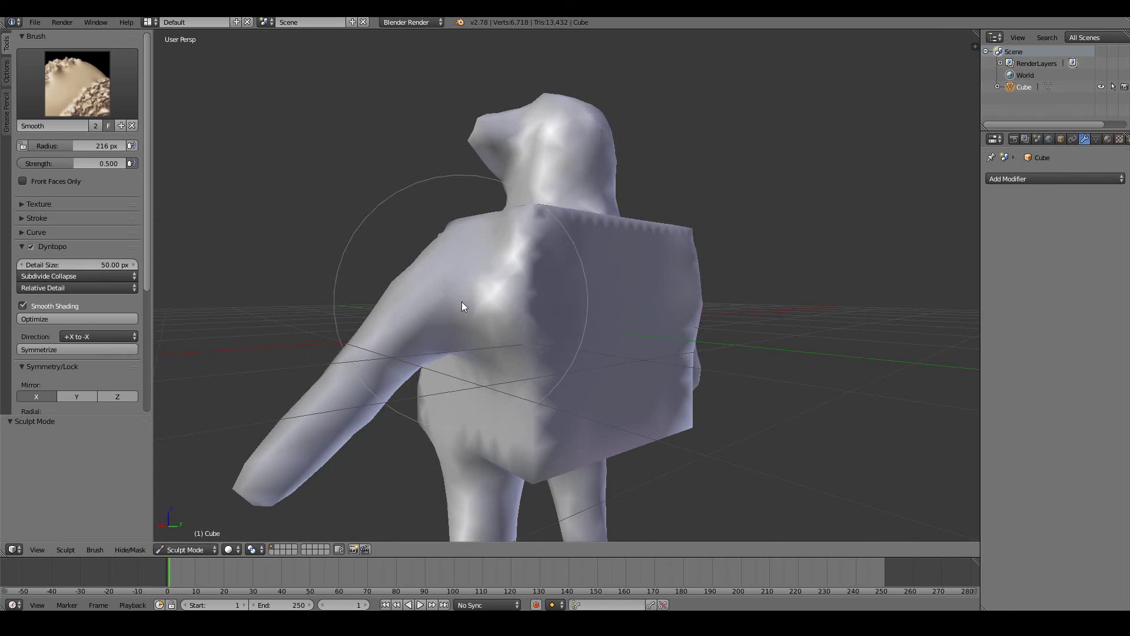
pyautogui.moveTo(461, 301)
pyautogui.mouseDown(button='middle')
pyautogui.moveTo(515, 328)
pyautogui.moveTo(460, 314)
pyautogui.mouseUp(button='middle')
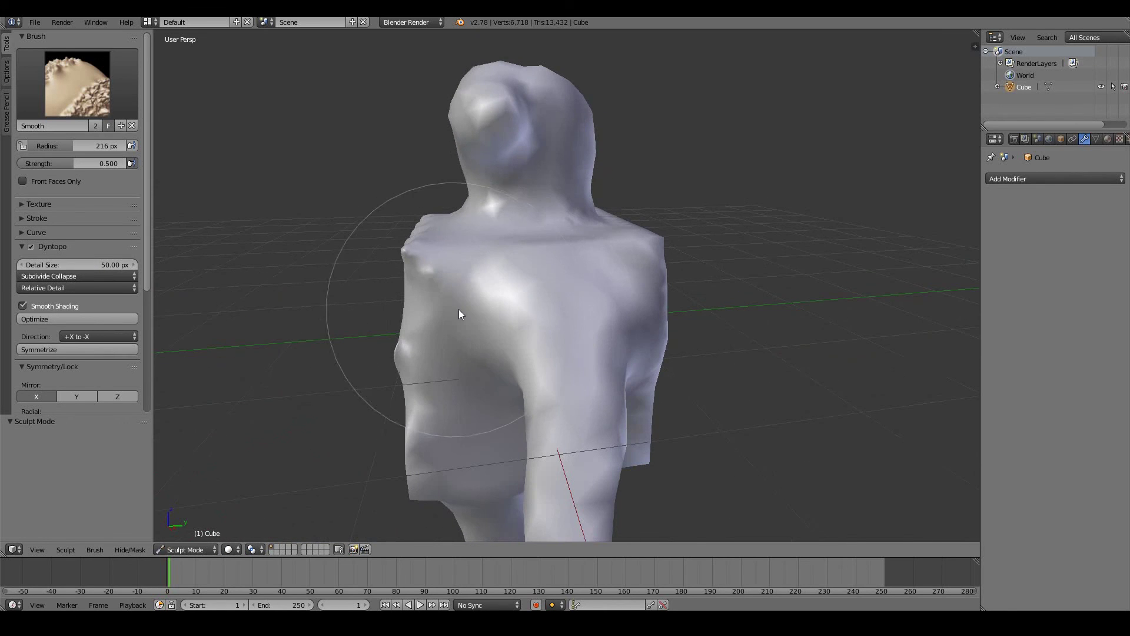
pyautogui.moveTo(408, 267)
pyautogui.mouseDown(button='middle')
pyautogui.moveTo(489, 283)
pyautogui.moveTo(460, 284)
pyautogui.moveTo(494, 319)
pyautogui.moveTo(475, 435)
pyautogui.mouseUp(button='middle')
pyautogui.moveTo(482, 395); pyautogui.dragTo(525, 401, button='middle')
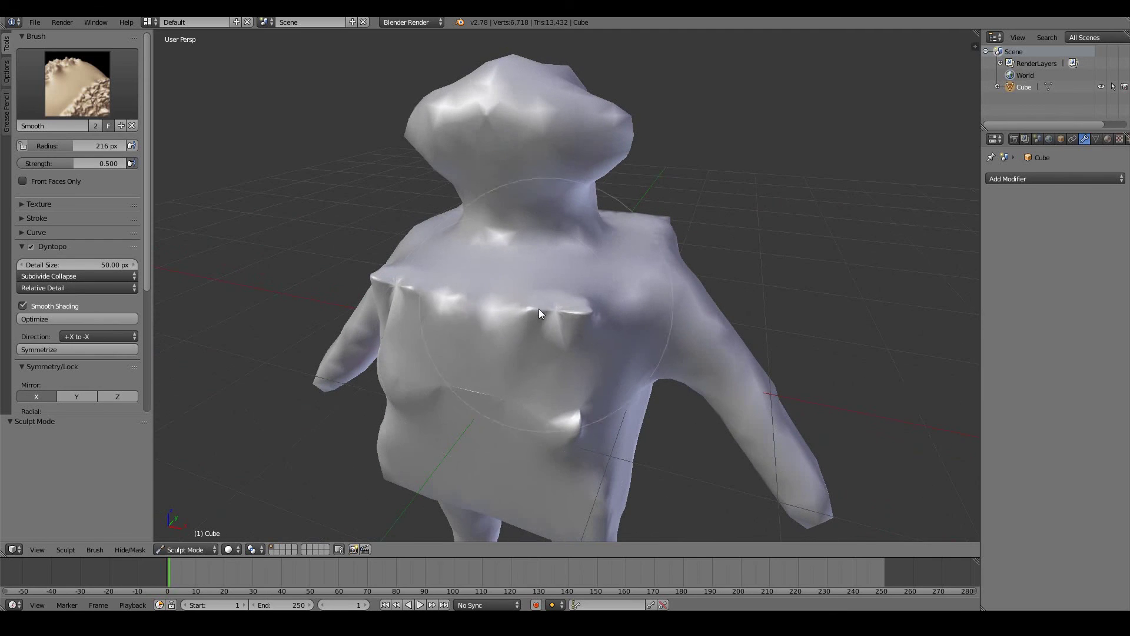
pyautogui.moveTo(539, 309); pyautogui.dragTo(540, 371, button='middle')
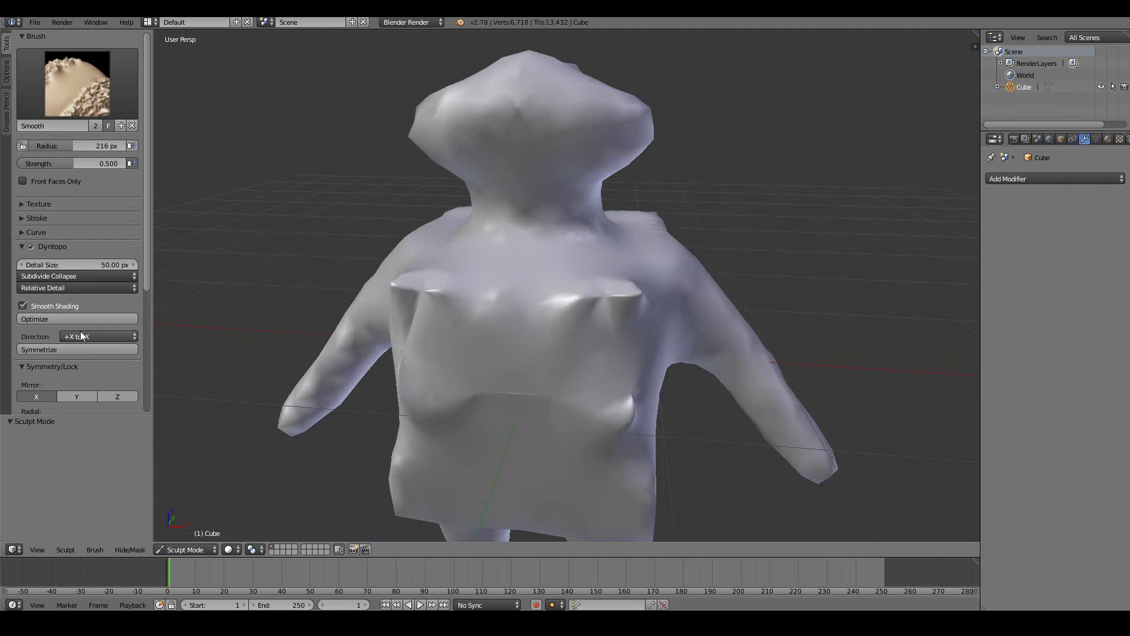
# Step: Optimize the dynamic topology mesh and inspect the chest's wireframe in Edit Mode before returning to Sculpt Mode
pyautogui.click(59, 319)
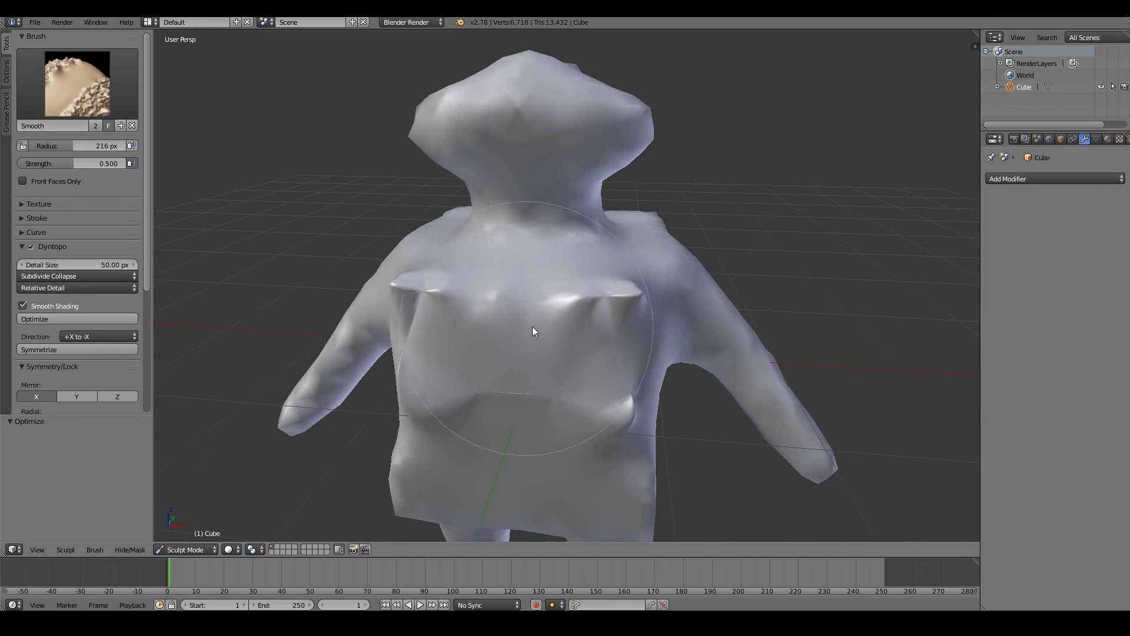
pyautogui.moveTo(591, 319); pyautogui.dragTo(609, 342, button='middle')
pyautogui.press('Tab')
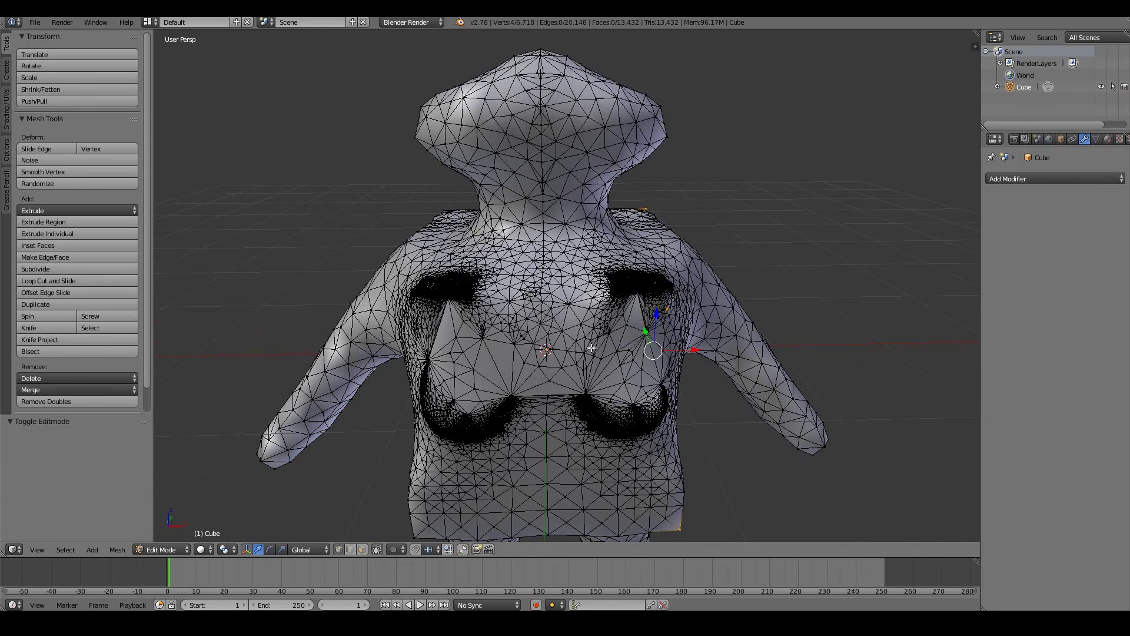
pyautogui.press('Tab')
# Step: Examine the whole sculpted figure from the front and side, near and far
pyautogui.moveTo(668, 298)
pyautogui.mouseDown(button='middle')
pyautogui.moveTo(595, 330)
pyautogui.moveTo(653, 380)
pyautogui.moveTo(672, 364)
pyautogui.mouseUp(button='middle')
pyautogui.scroll(-2, 653, 379)
pyautogui.hotkey('ctrl', 'z')
pyautogui.hotkey('ctrl', 'z')
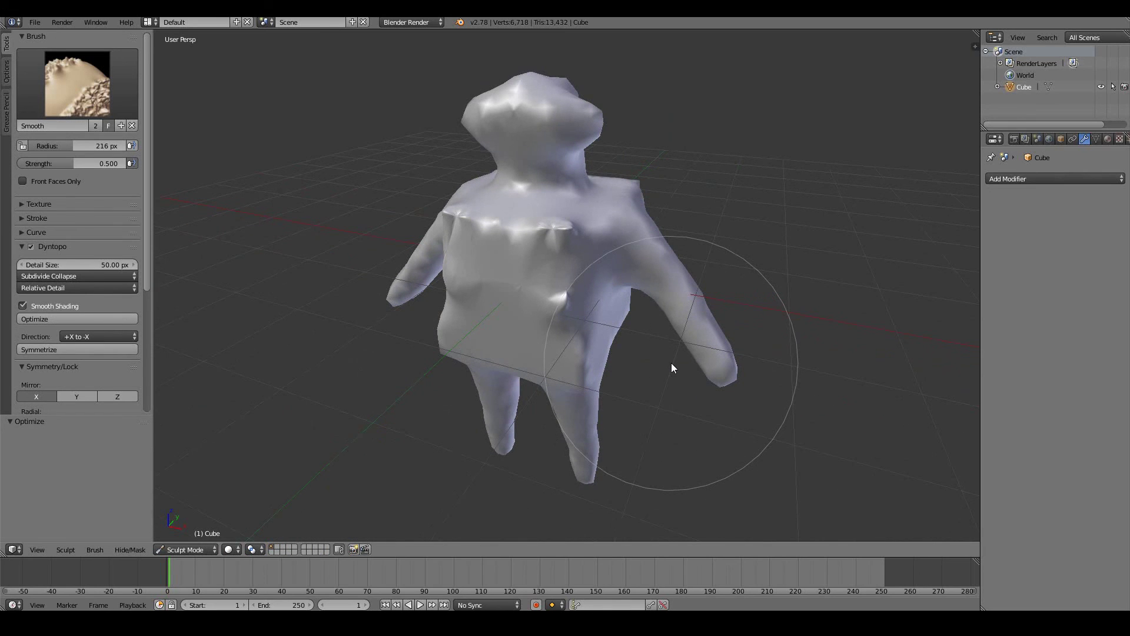
pyautogui.moveTo(671, 364)
pyautogui.mouseDown(button='middle')
pyautogui.moveTo(684, 309)
pyautogui.moveTo(588, 324)
pyautogui.moveTo(734, 318)
pyautogui.moveTo(728, 312)
pyautogui.mouseUp(button='middle')
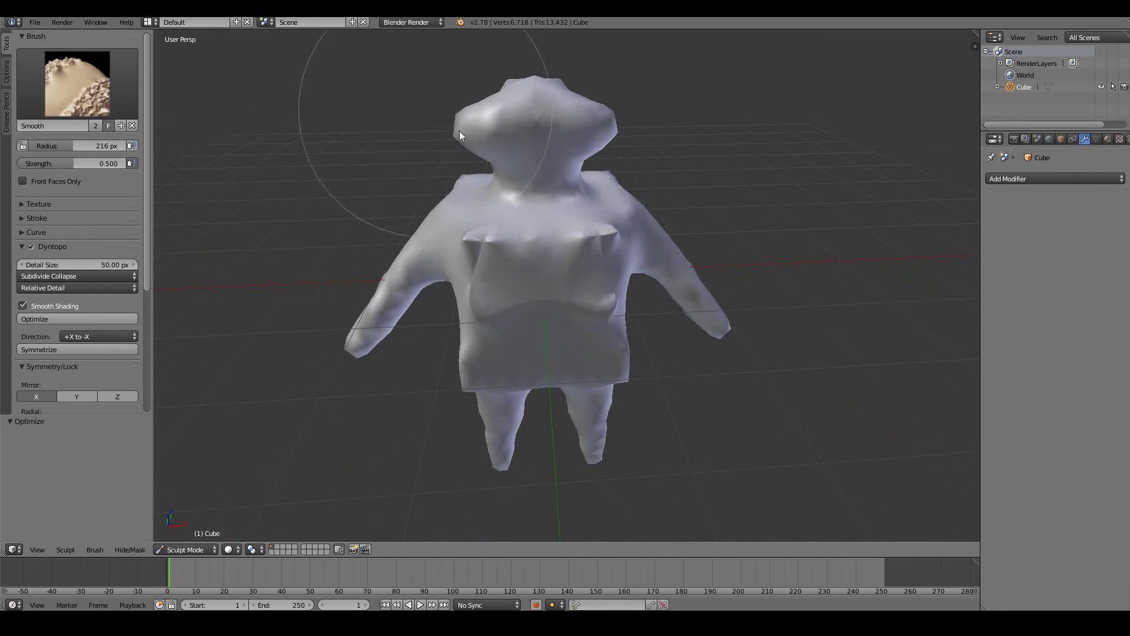
pyautogui.moveTo(459, 131)
pyautogui.mouseDown(button='middle')
pyautogui.moveTo(547, 200)
pyautogui.moveTo(437, 202)
pyautogui.moveTo(473, 188)
pyautogui.moveTo(454, 169)
pyautogui.mouseUp(button='middle')
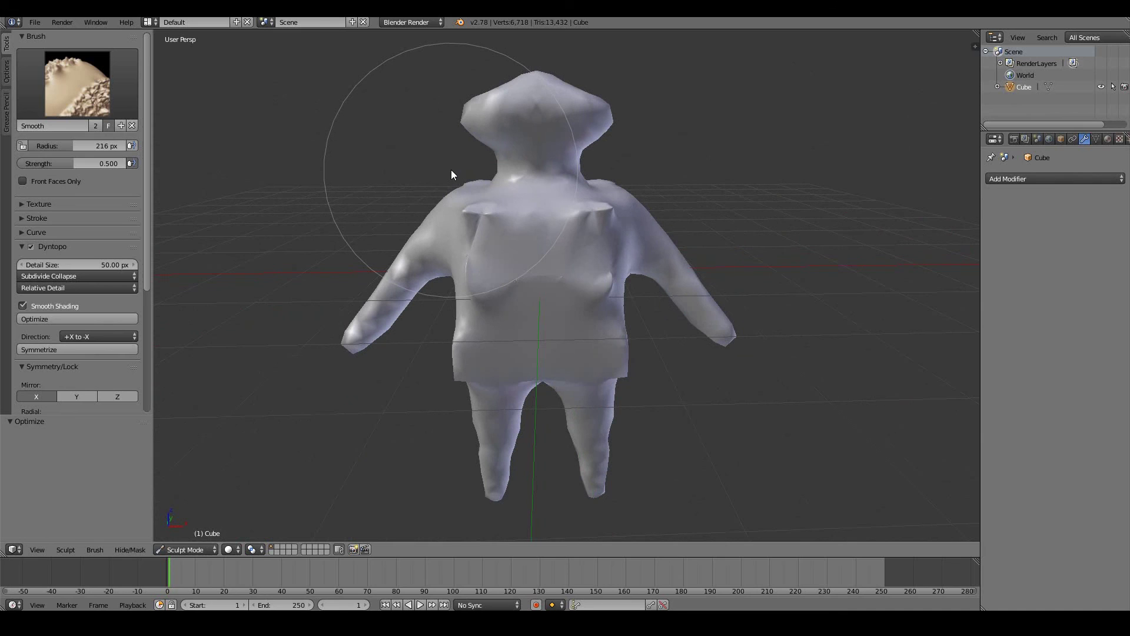
pyautogui.scroll(1, 451, 169)
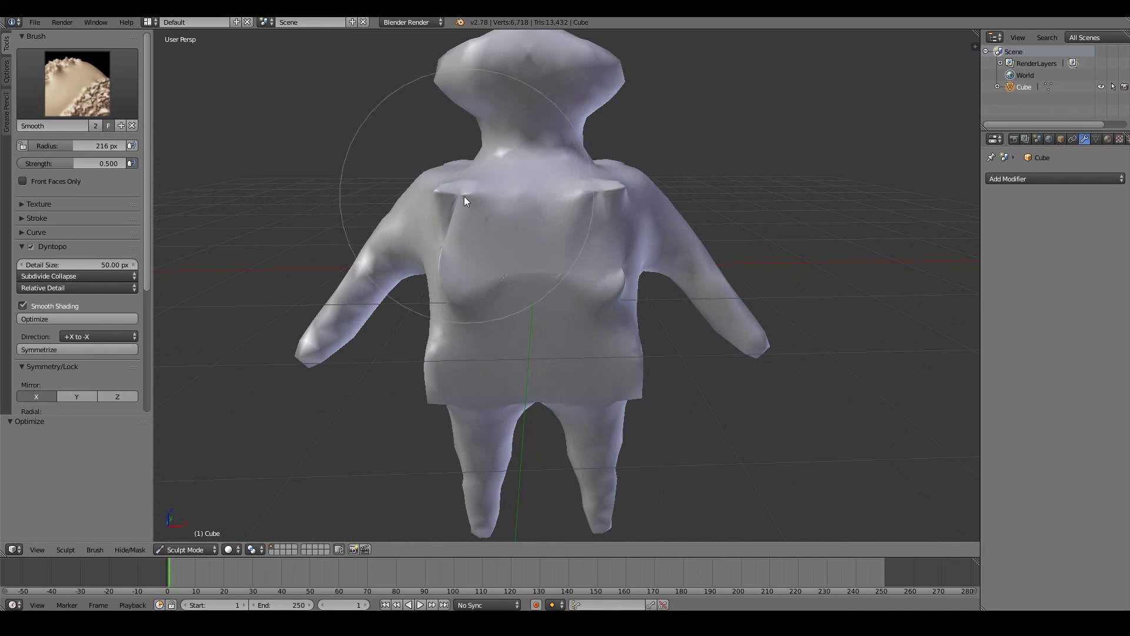
pyautogui.scroll(-2, 577, 141)
pyautogui.moveTo(577, 140)
pyautogui.mouseDown(button='middle')
pyautogui.moveTo(539, 189)
pyautogui.moveTo(374, 310)
pyautogui.moveTo(295, 310)
pyautogui.mouseUp(button='middle')
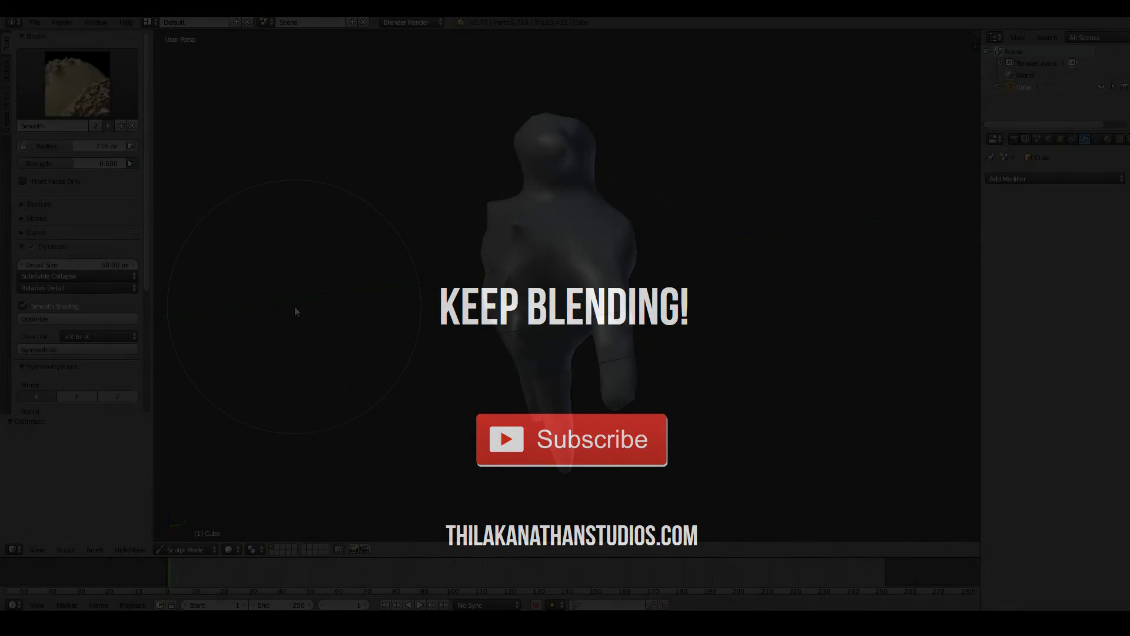